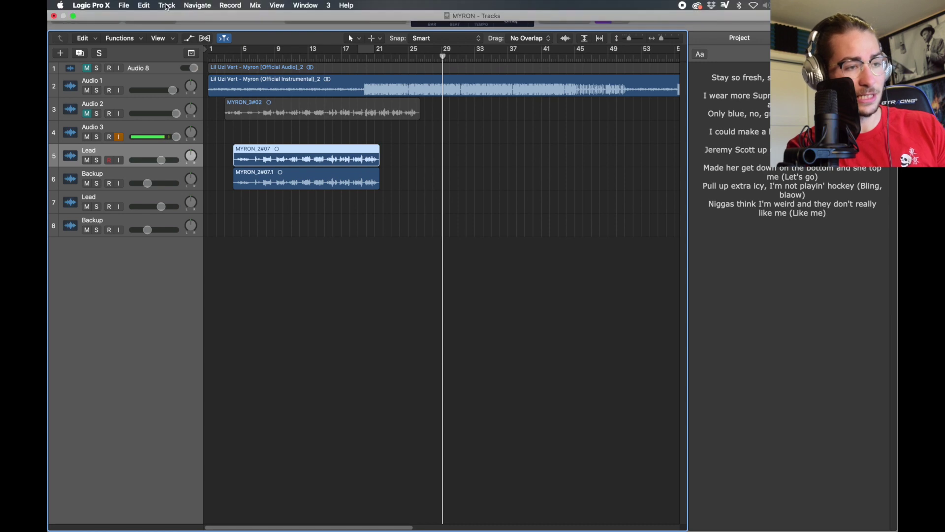
- Add a new audio track directly below the upper Lead track and show the mixer
left_click(163, 6)
left_click(197, 25)
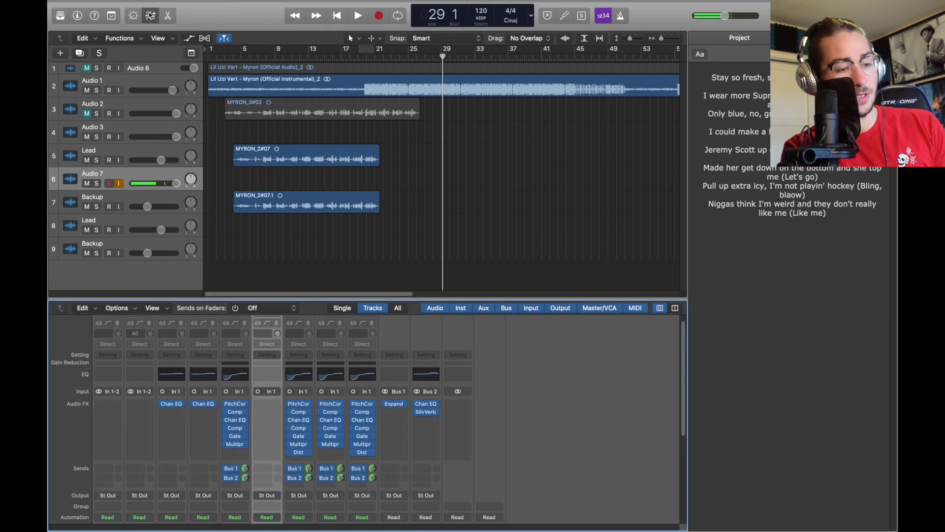
key("x")
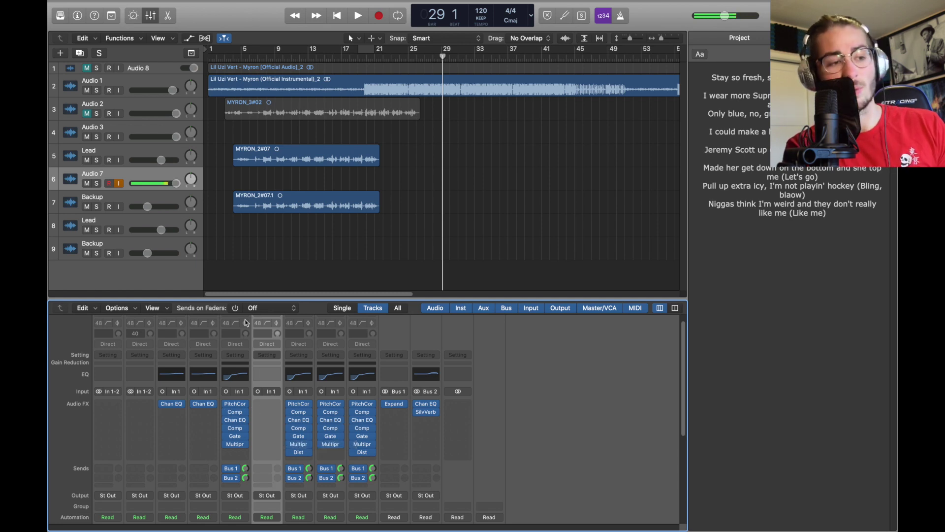
- Rename the new audio track as "Dry (for now)"
double_click(97, 172)
type("Dry (")
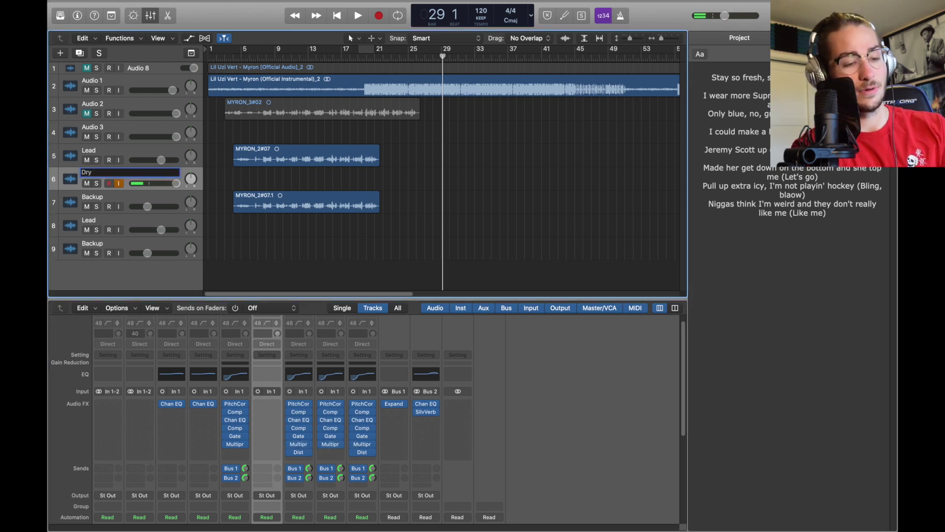
type("for now")
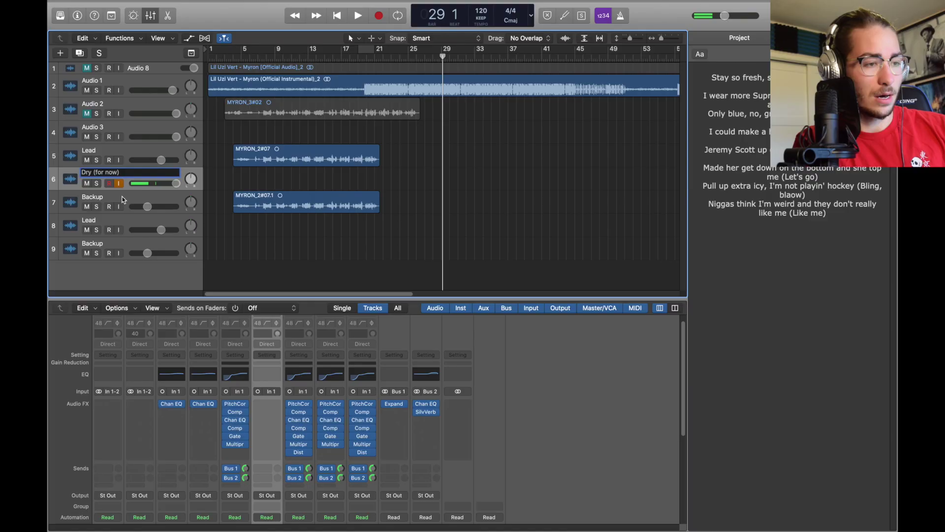
type(")")
key("Return")
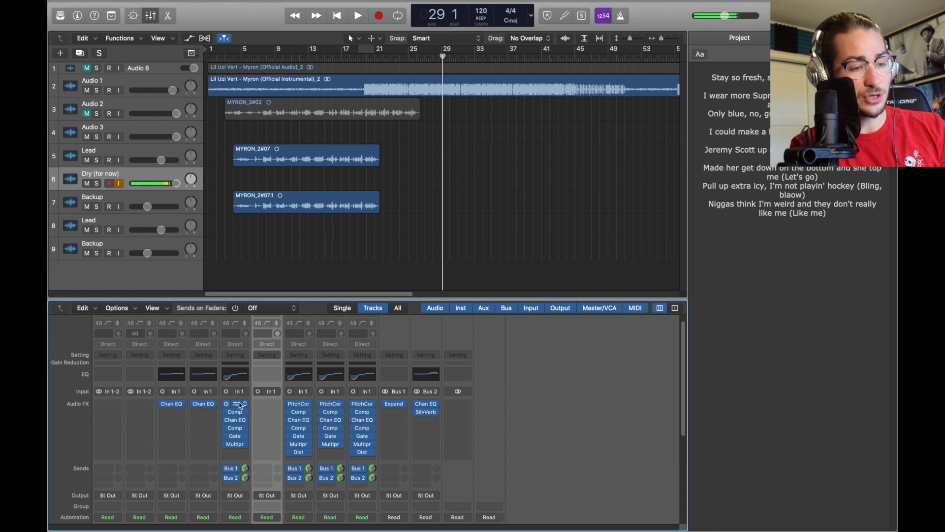
- Insert Pitch Correction in the first effect slot of the "Dry (for now)" track, with the response at 0.00 ms
left_click(278, 406)
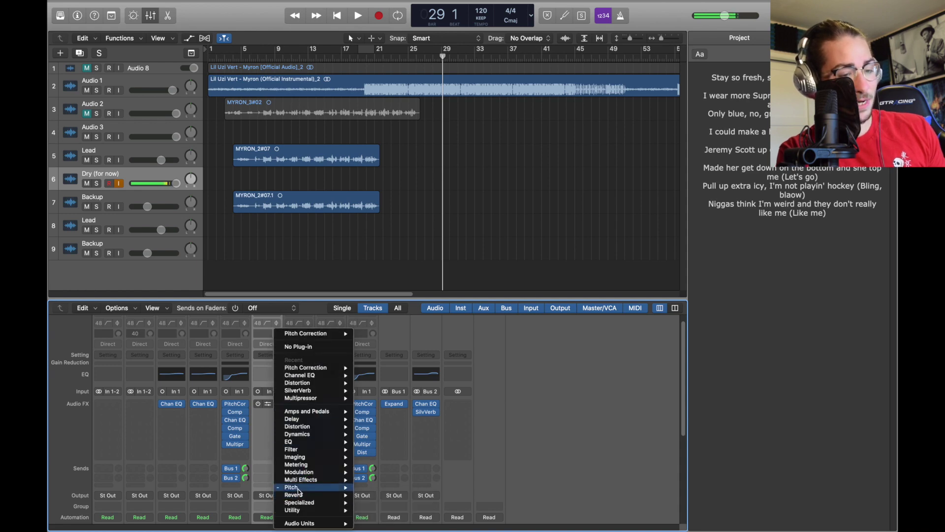
mouse_move(298, 491)
left_click(384, 487)
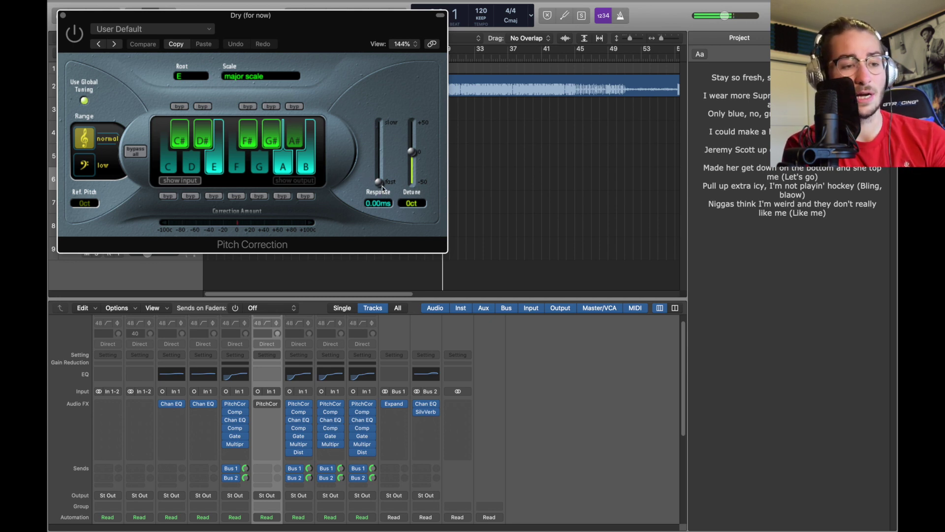
mouse_move(382, 184)
left_mouse_down()
mouse_move(382, 167)
mouse_move(379, 188)
left_mouse_up()
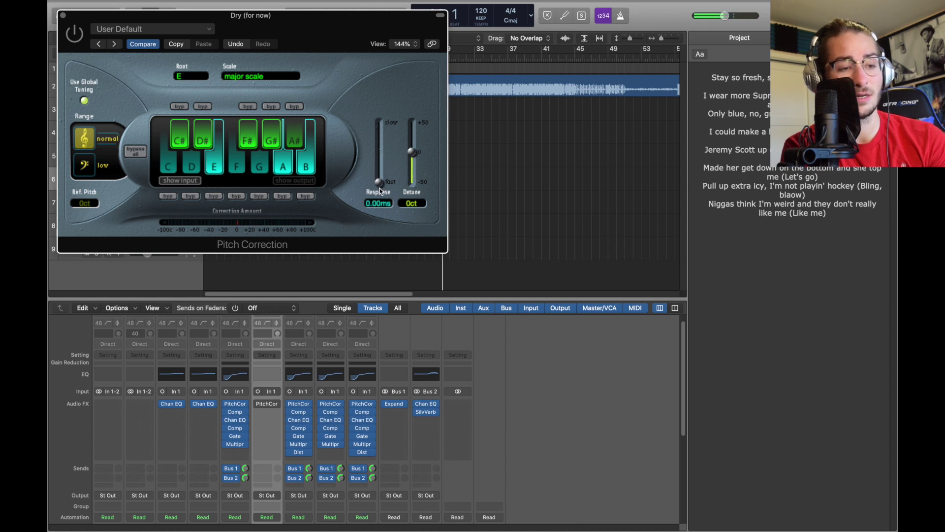
- Look through the available scales and root notes in Pitch Correction without changing them, and close the plug-in
left_click(248, 77)
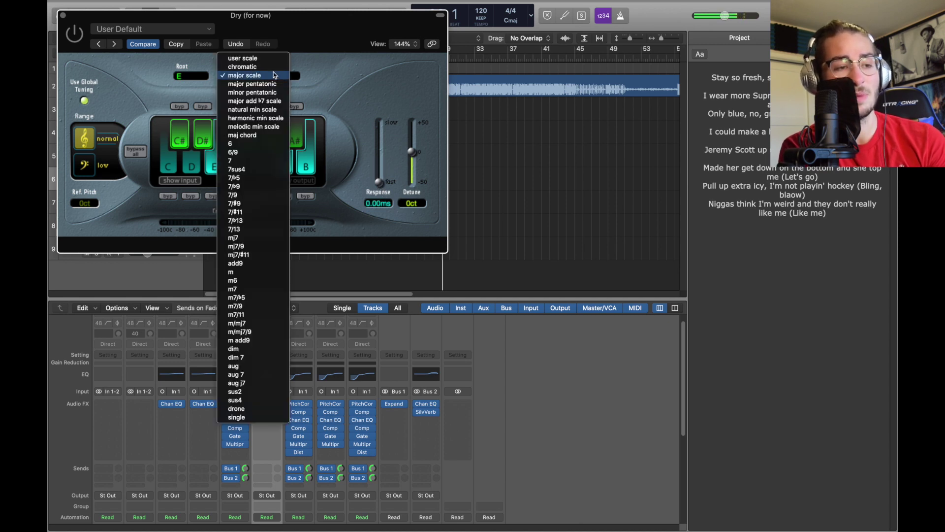
left_click(325, 64)
left_click(185, 78)
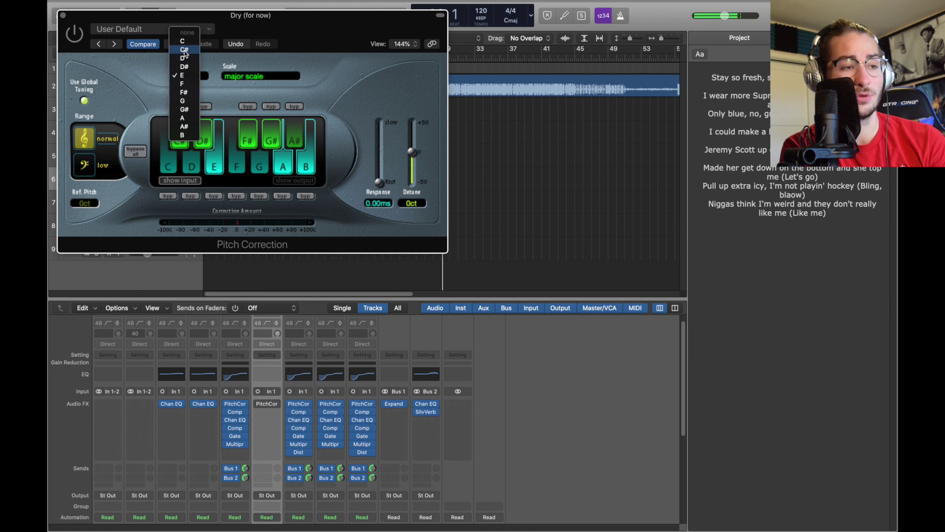
left_click(275, 76)
left_click(282, 79)
left_click(188, 84)
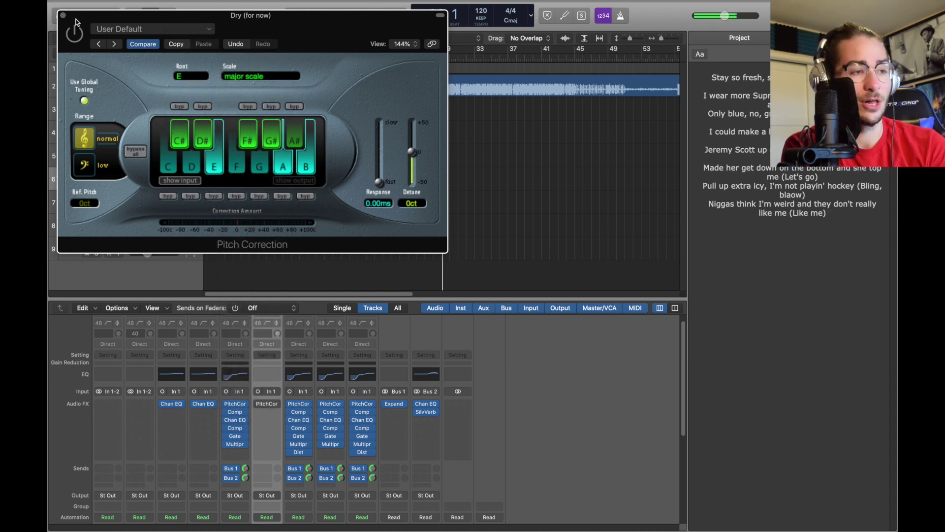
left_click(62, 15)
- Play a short passage of the vocal on the "Dry (for now)" track to hear it with Pitch Correction
left_click(271, 54)
key("space")
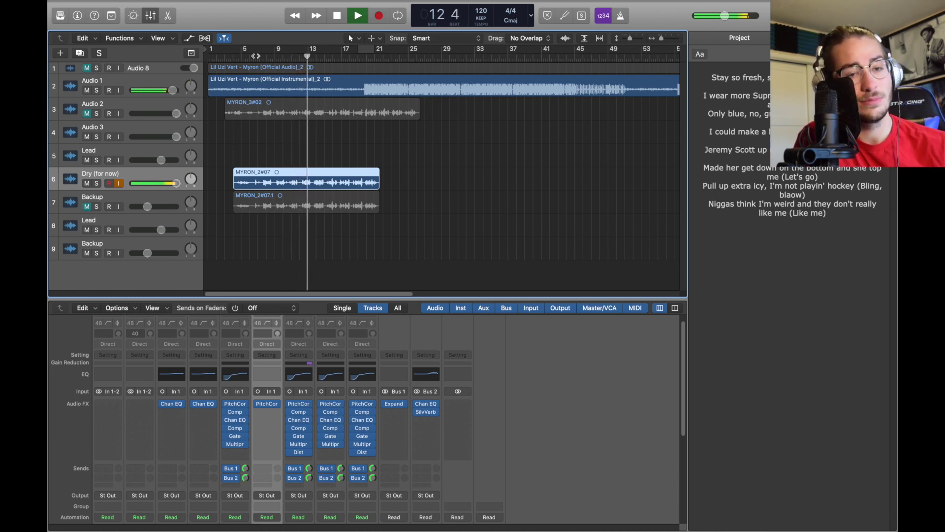
key("space")
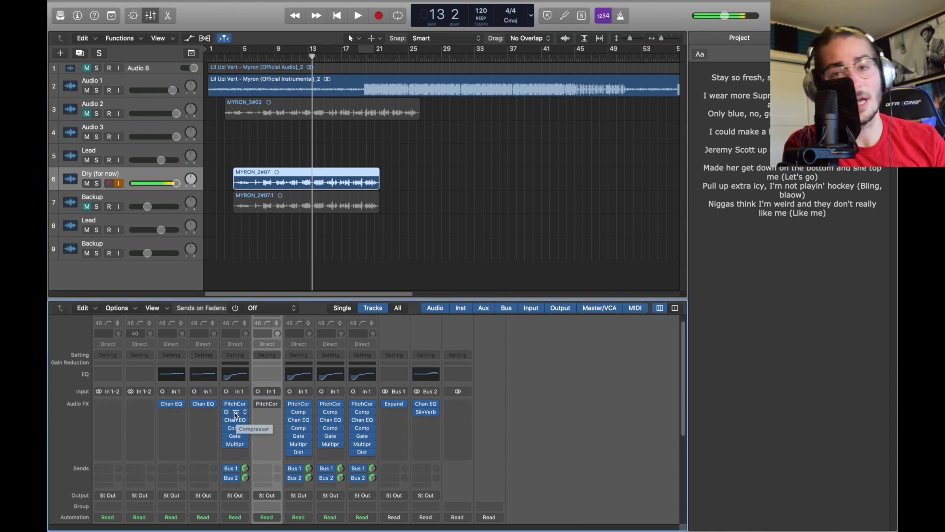
- Copy the Lead track's first Compressor to the second effect slot of the "Dry (for now)" track, using the Mono version
left_click_drag(236, 414, 266, 415)
left_click(276, 413)
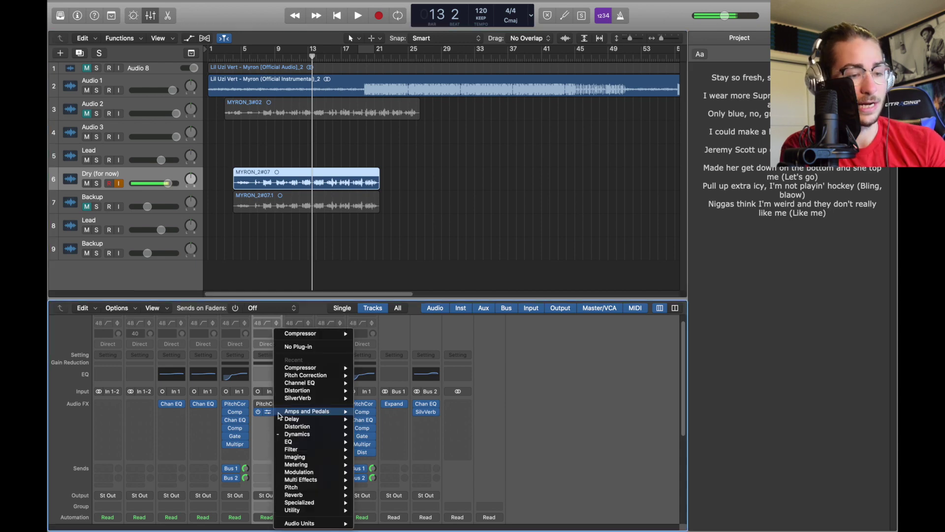
mouse_move(315, 434)
mouse_move(394, 441)
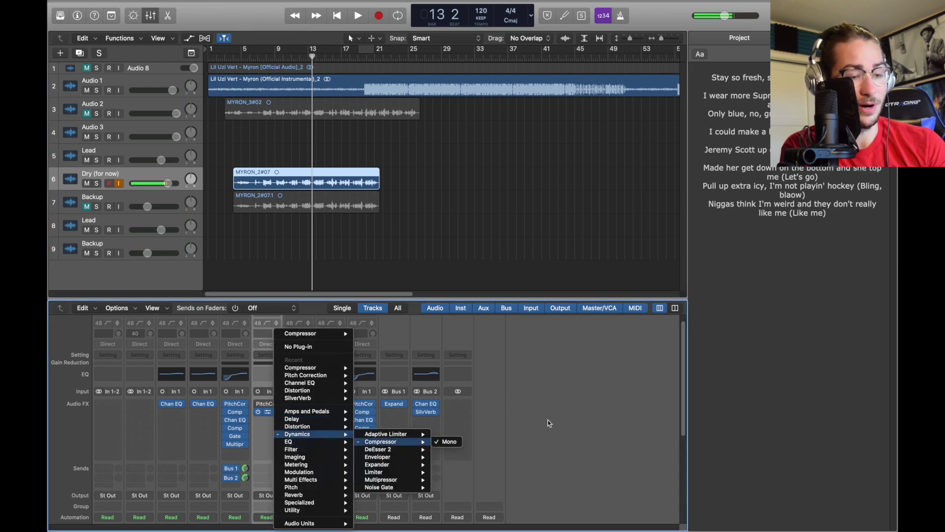
left_click(443, 441)
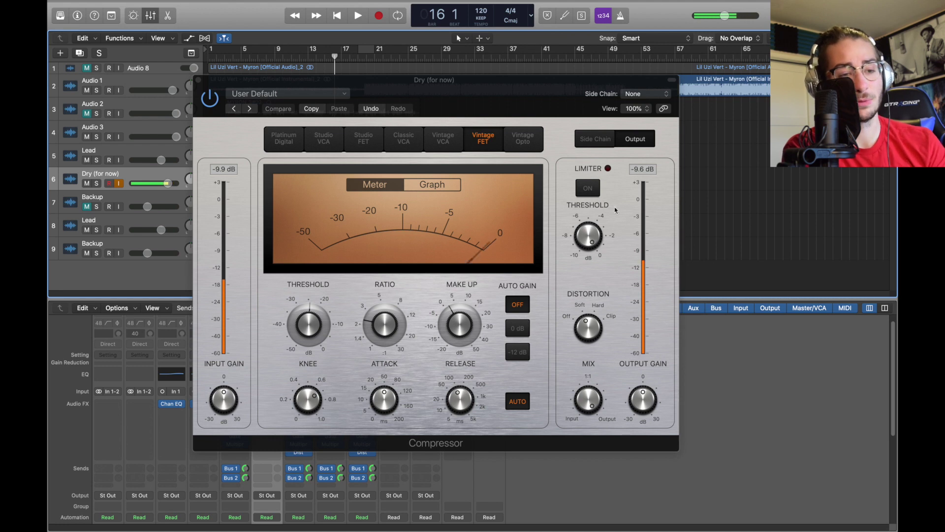
- Examine the first Compressor's ratio, threshold, make-up gain, release and attack settings, and close its window
mouse_move(373, 336)
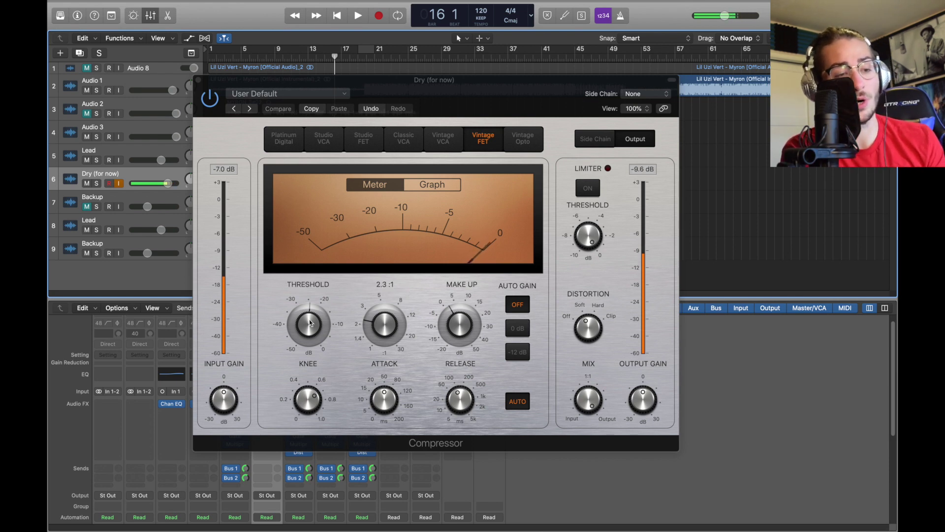
mouse_move(309, 321)
mouse_move(481, 320)
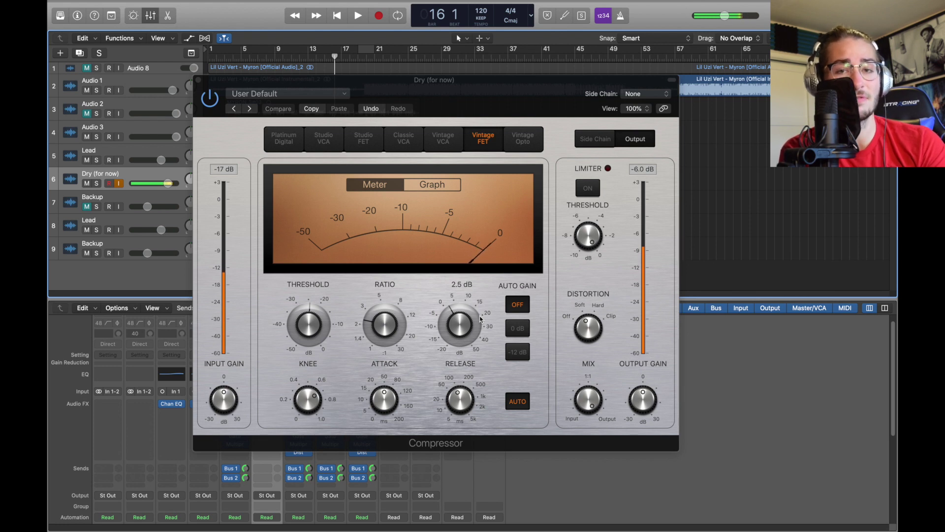
mouse_move(462, 392)
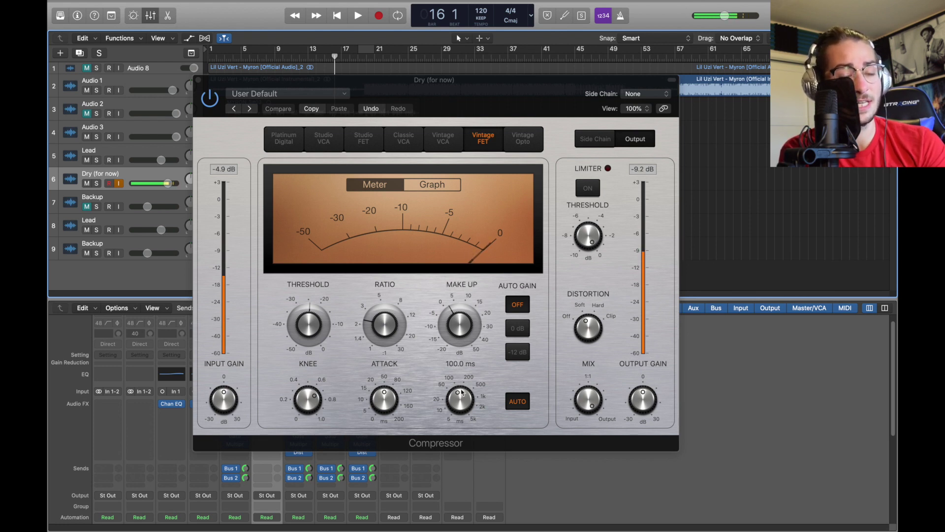
mouse_move(400, 406)
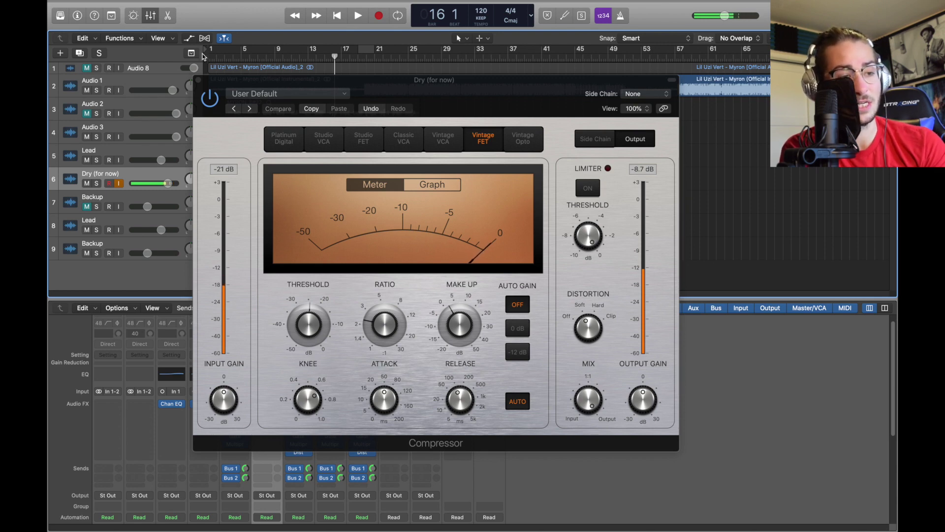
left_click(199, 80)
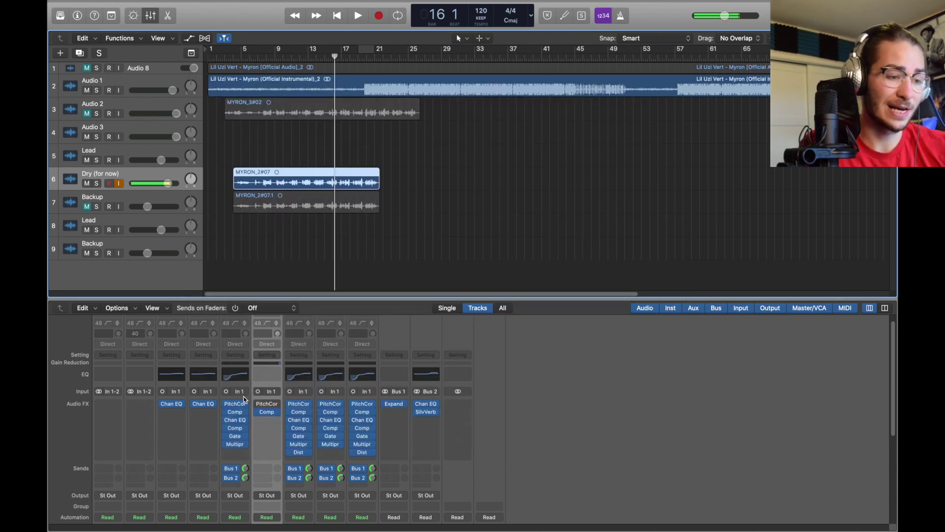
- Play a short passage to hear the dry vocal with the first Compressor added
left_click(290, 57)
key("space")
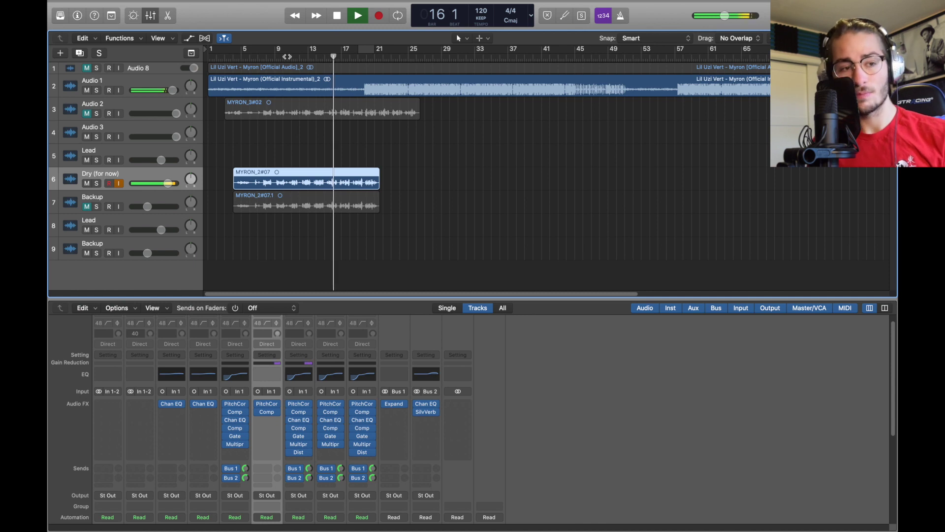
key("space")
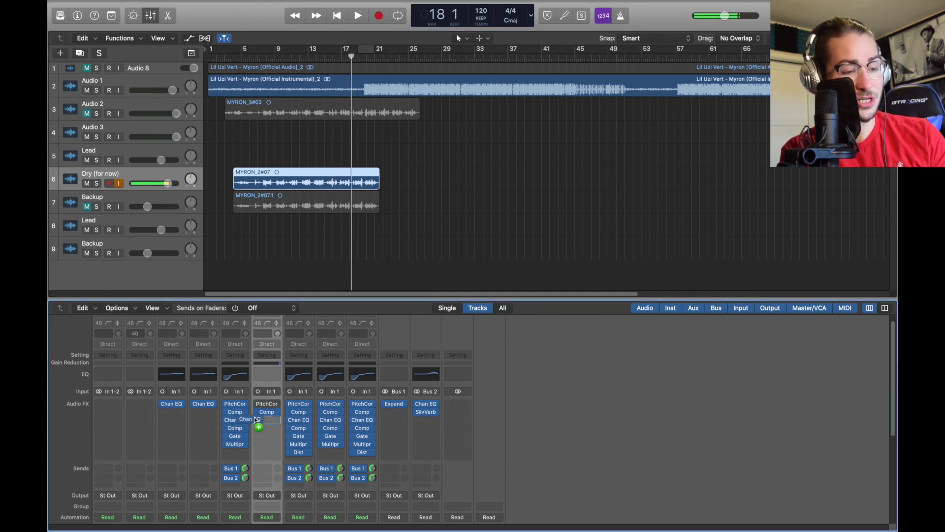
- Copy the Lead track's Channel EQ to the third effect slot of the "Dry (for now)" track and close its window
left_click(267, 419)
mouse_move(295, 442)
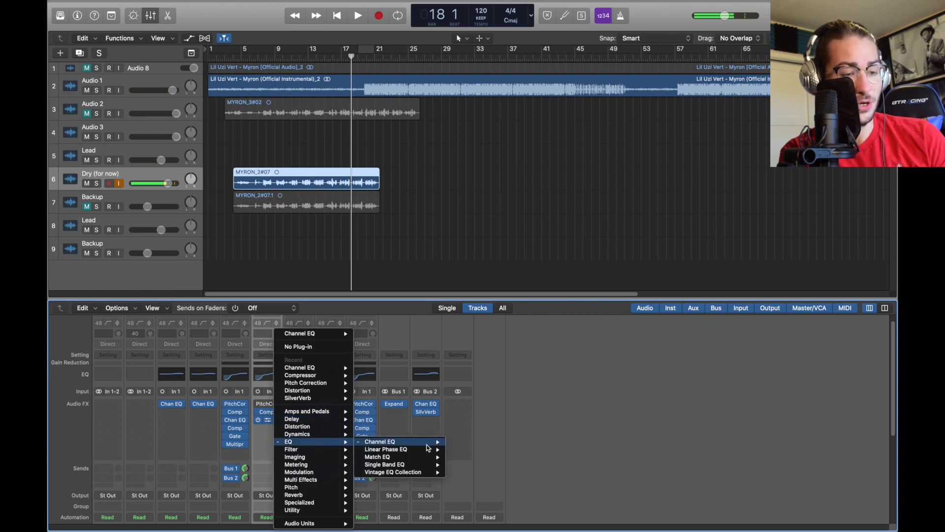
mouse_move(394, 442)
left_click(461, 442)
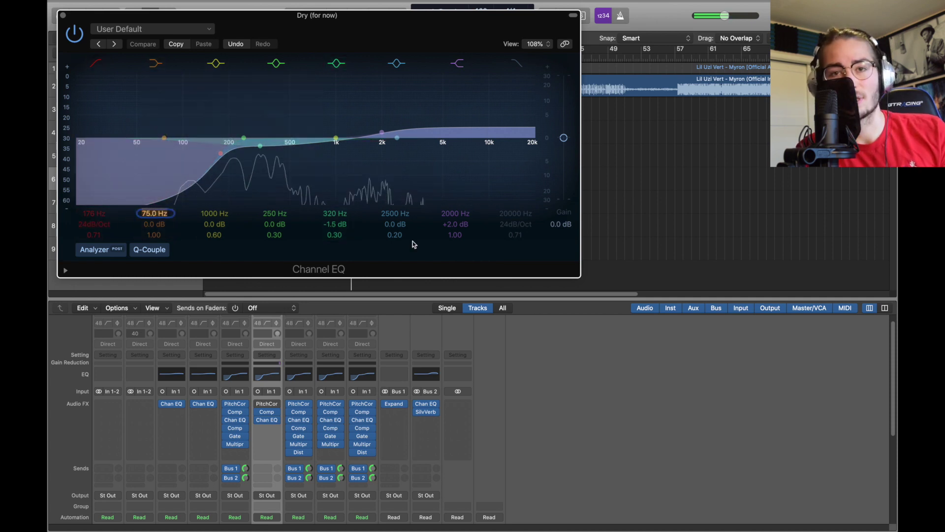
left_click(63, 15)
- Play the dry vocal from bar 8 to hear it with the Channel EQ added
left_click(266, 57)
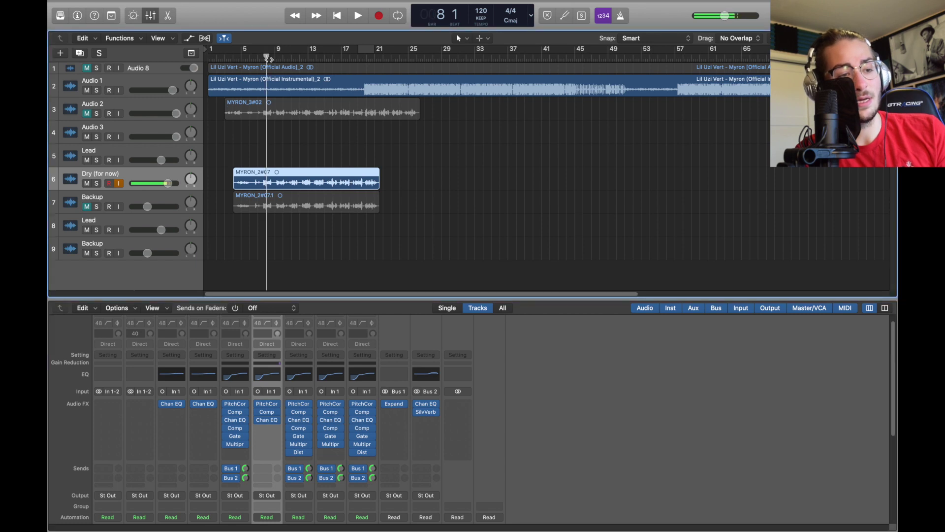
key("space")
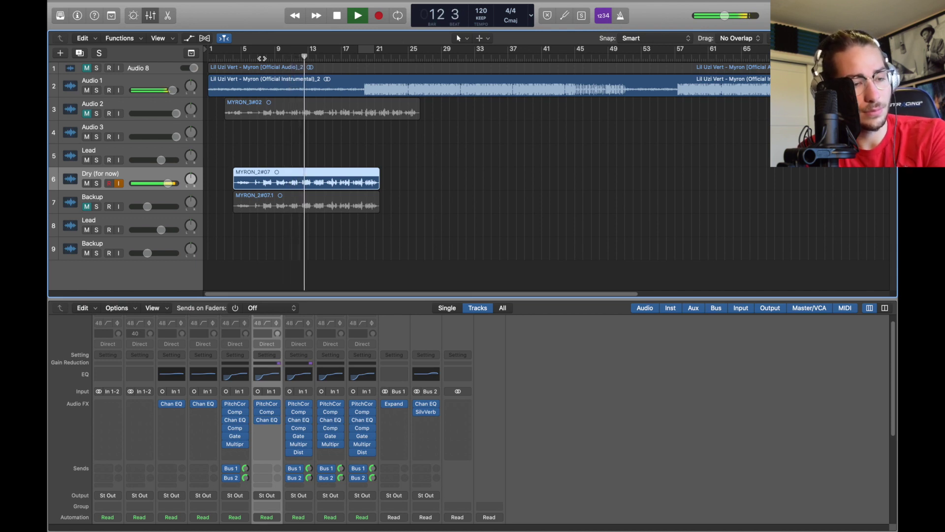
key("space")
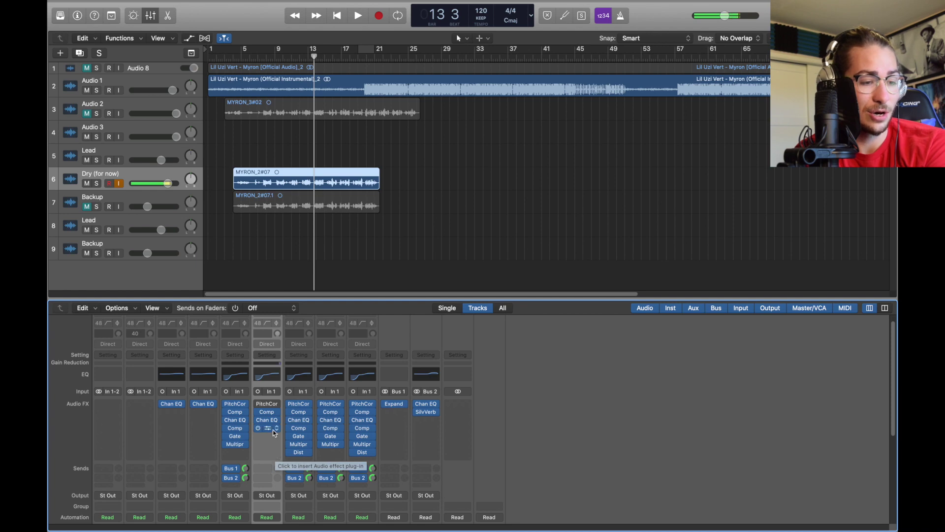
- Add a second Compressor in the fourth effect slot of the "Dry (for now)" track and open its settings
left_click(275, 431)
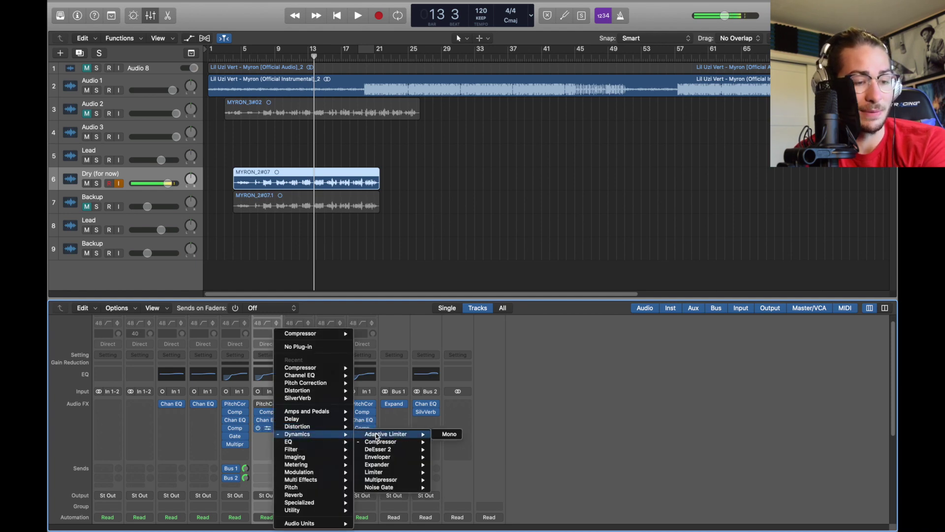
left_click(503, 425)
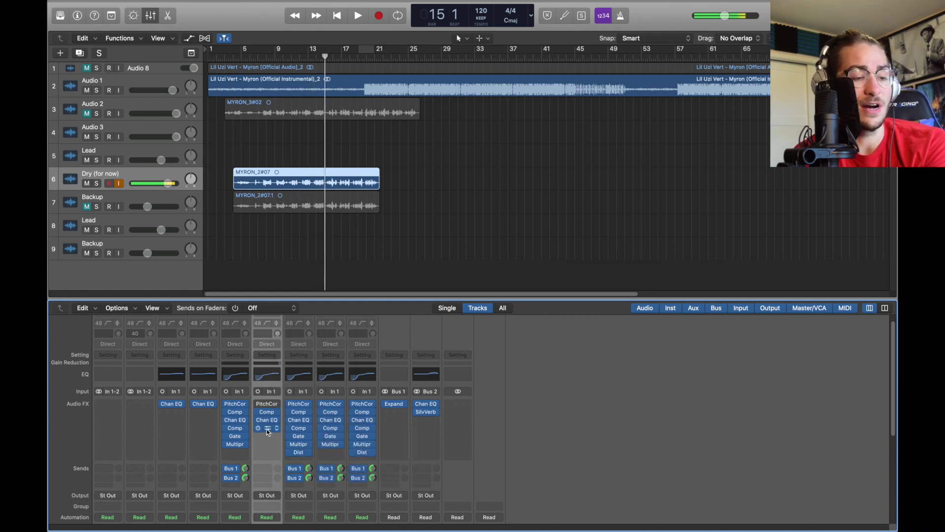
left_click(268, 430)
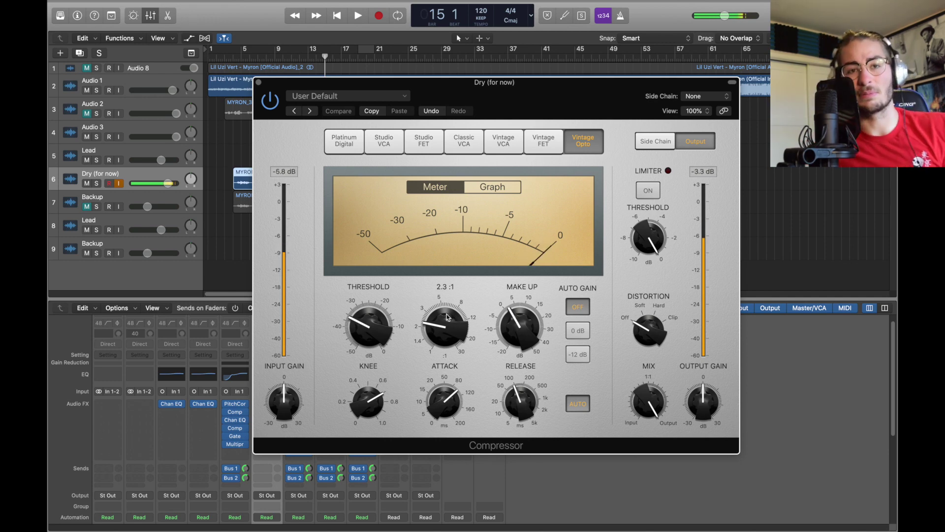
- Examine the threshold, make-up gain and release settings of the second Compressor, the Vintage Opto model
left_click_drag(494, 82, 298, 15)
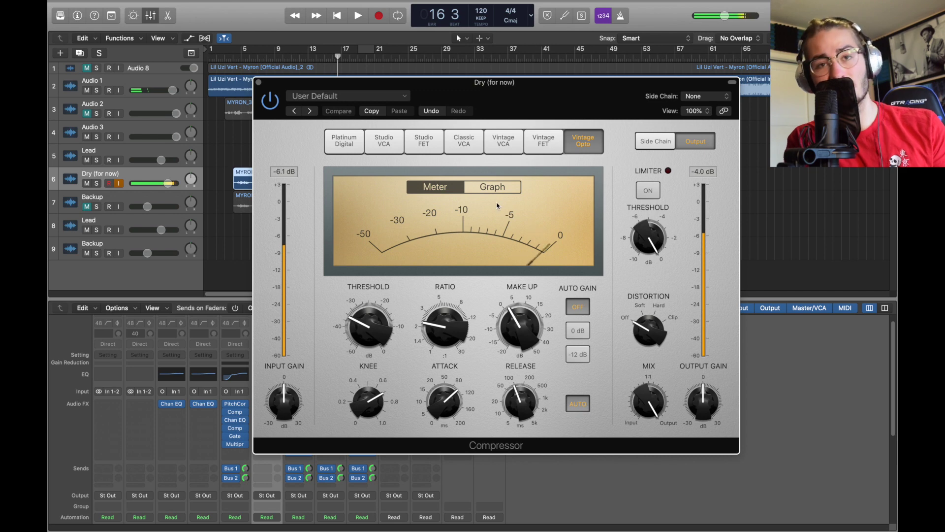
mouse_move(368, 323)
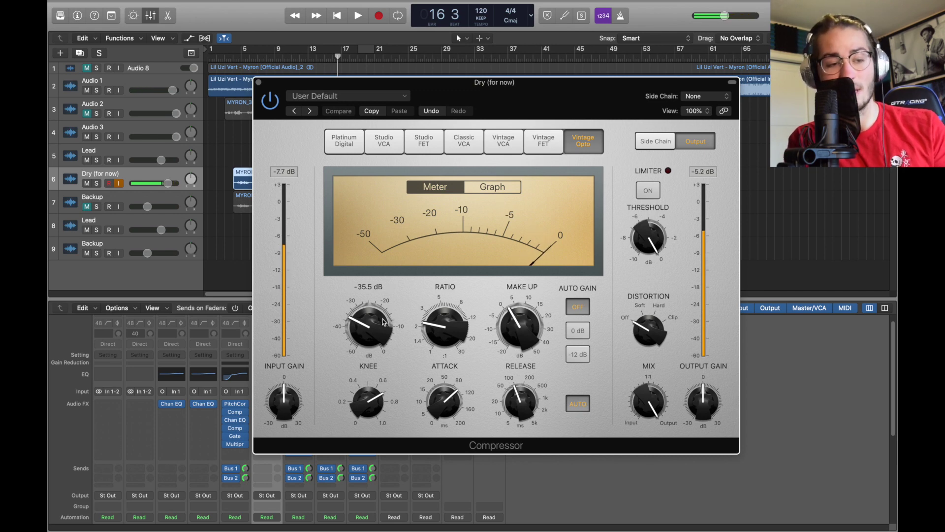
mouse_move(526, 328)
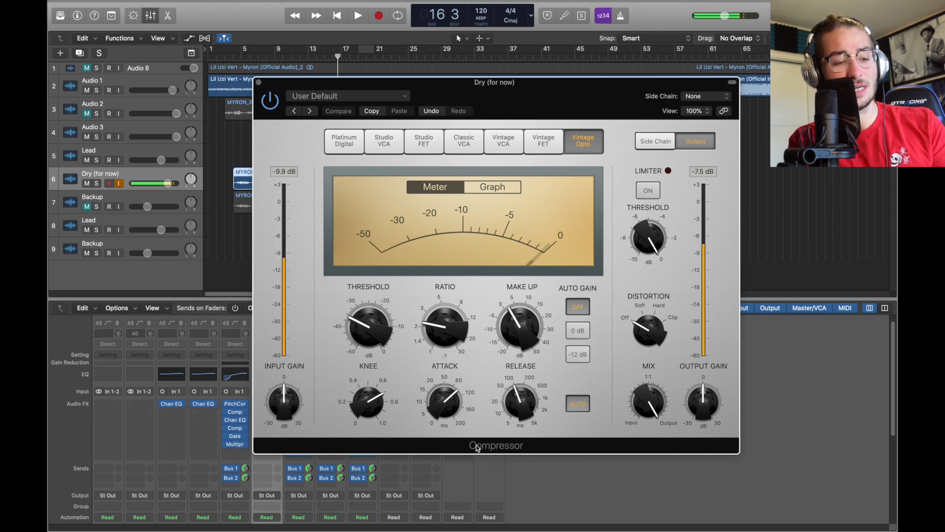
mouse_move(504, 408)
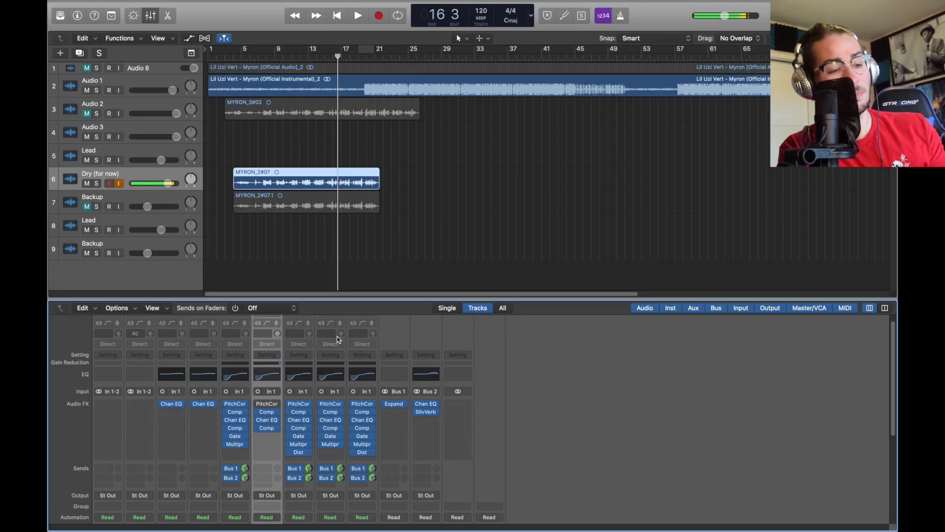
- Play the dry vocal with Pitch Correction enabled to hear it with the second Compressor added
mouse_move(261, 405)
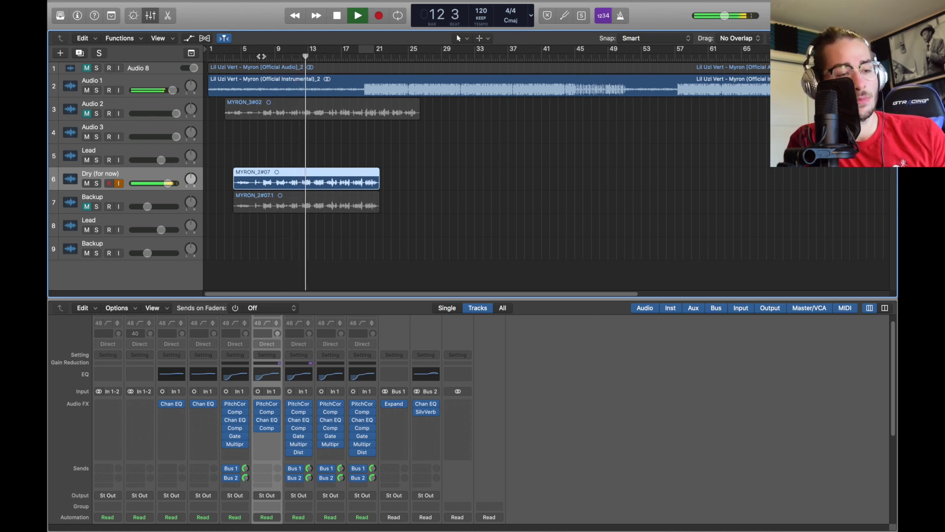
key("space")
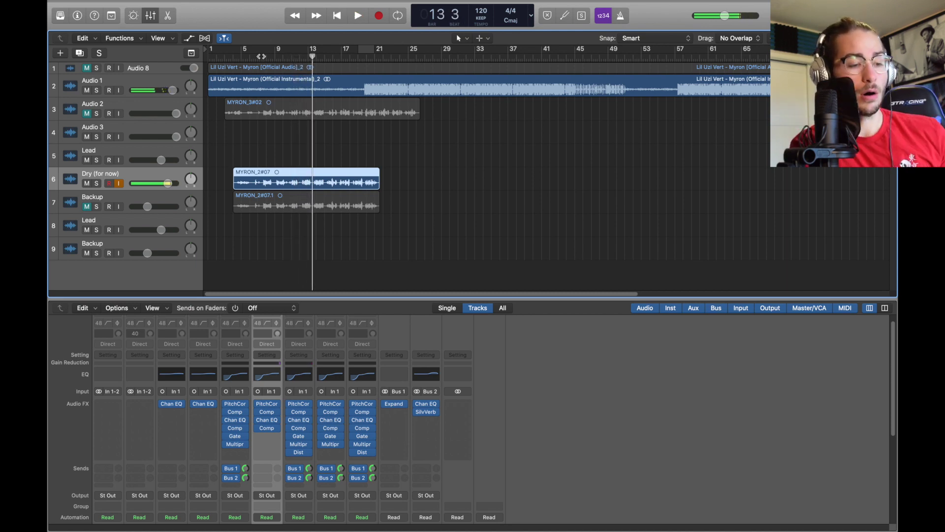
- Copy the Lead track's Noise Gate to the fifth effect slot of the "Dry (for now)" track and examine its Tighten Up preset settings
mouse_move(248, 437)
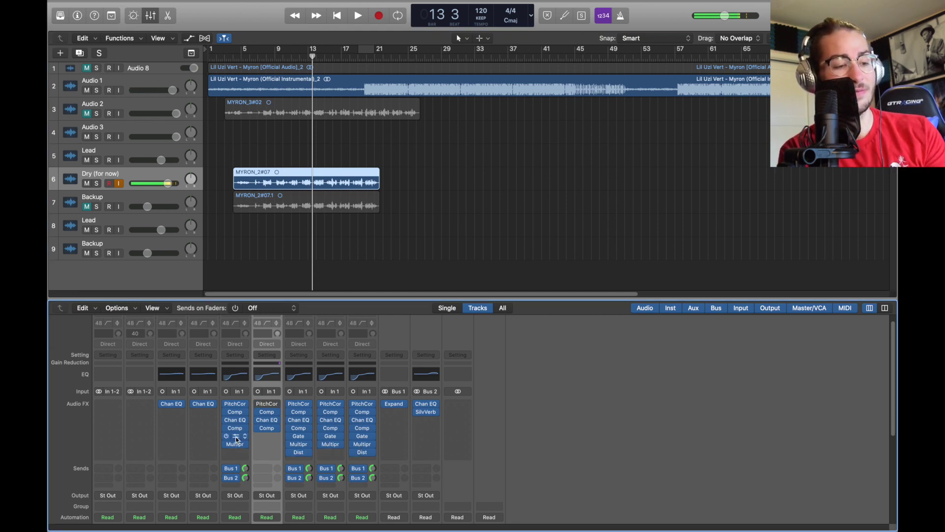
left_click_drag(235, 438, 266, 438)
left_click(277, 436)
mouse_move(346, 434)
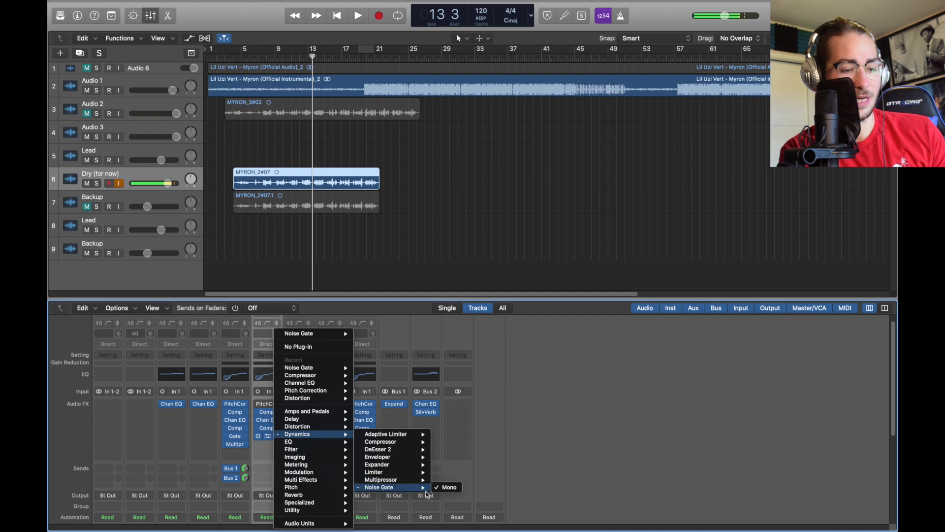
left_click(444, 489)
left_click(267, 437)
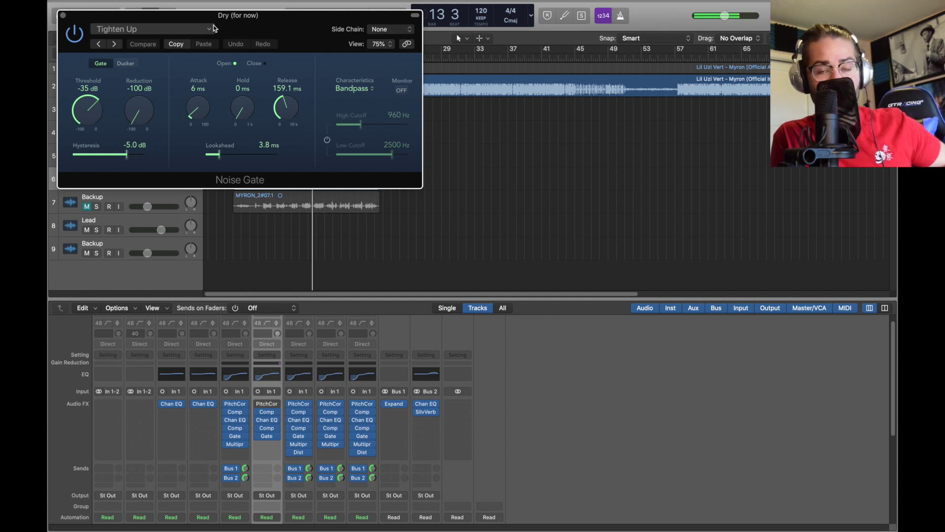
left_click(210, 29)
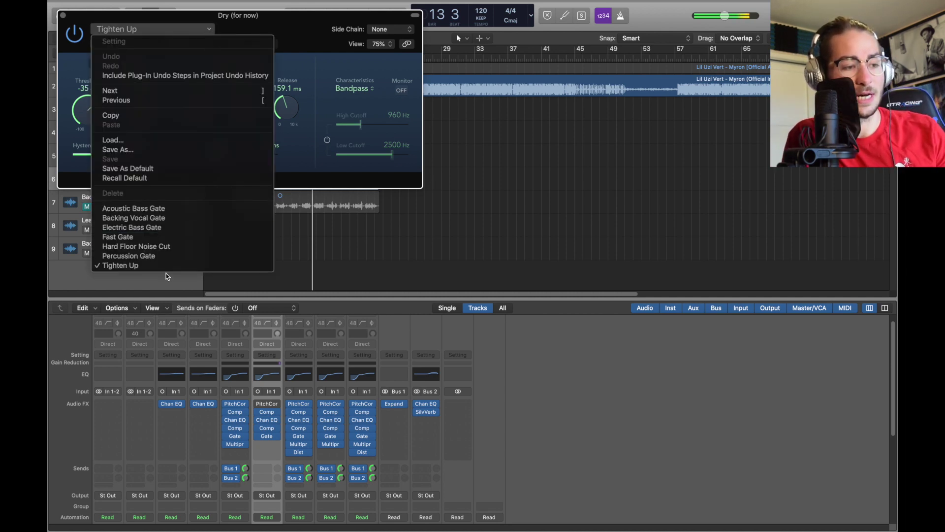
left_click(278, 74)
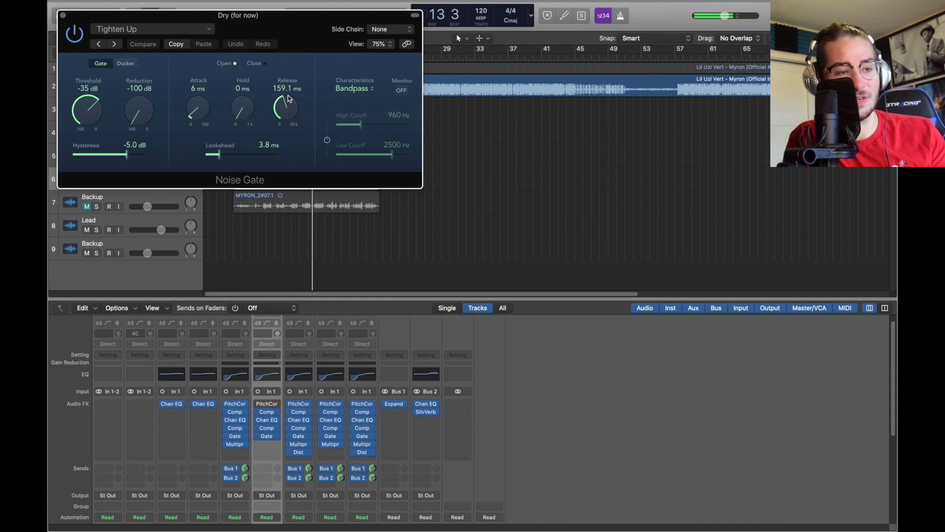
- Close the Noise Gate window and play the dry vocal to hear it with the gate added
key("super+w")
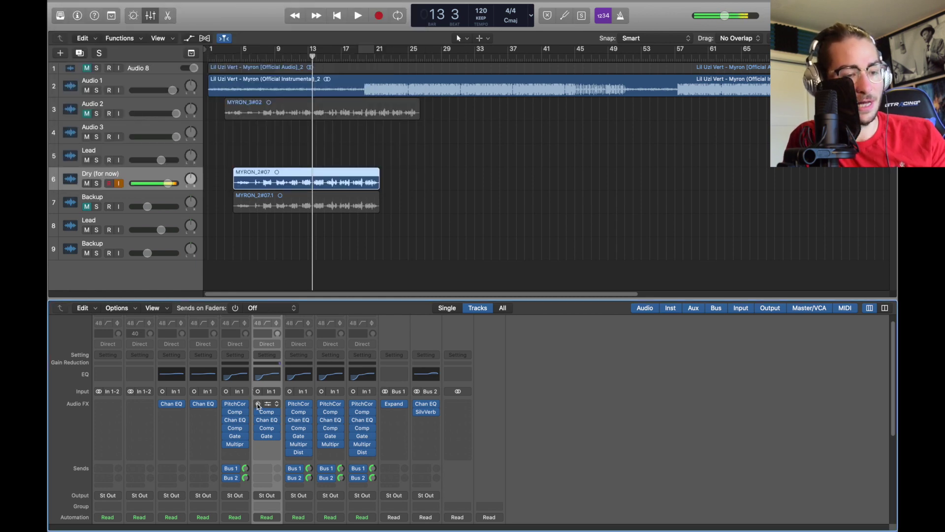
key("space")
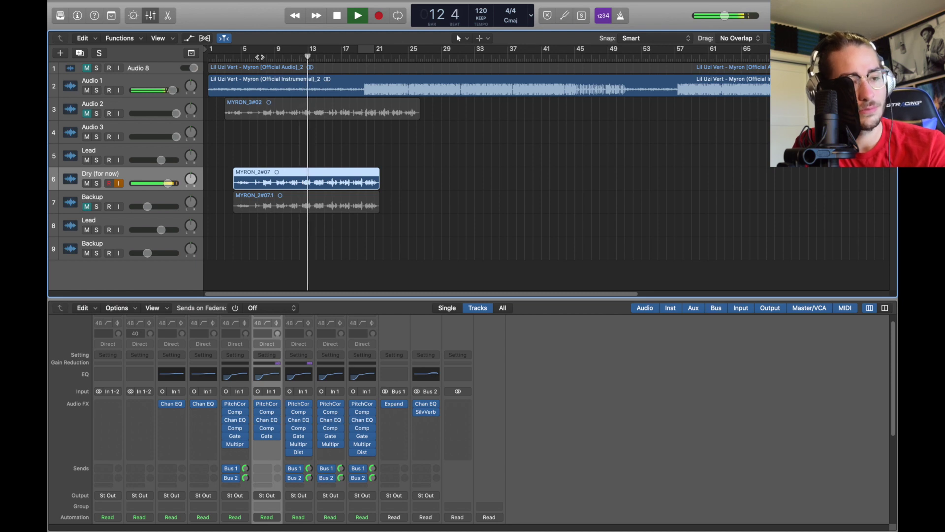
key("space")
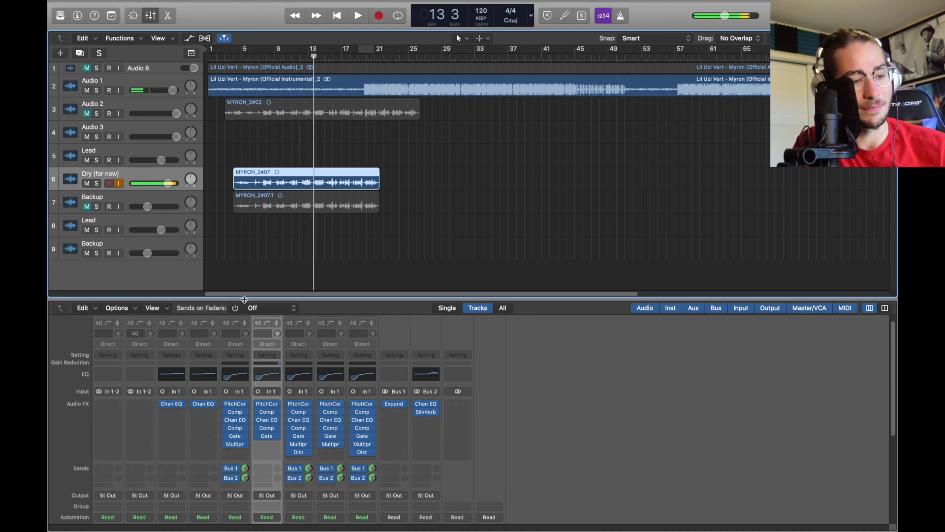
- Add a mono Multipressor in the sixth effect slot of the "Dry (for now)" track and open its settings
left_click(266, 443)
mouse_move(310, 444)
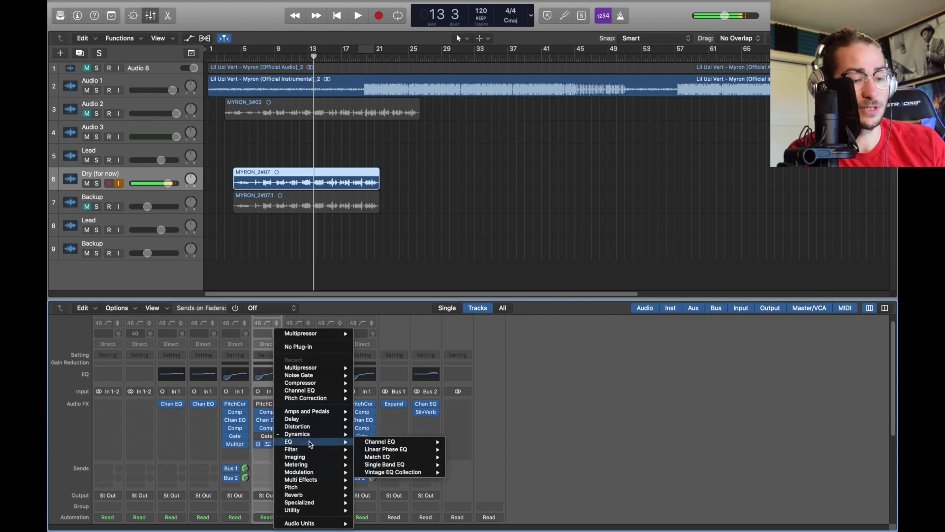
mouse_move(415, 480)
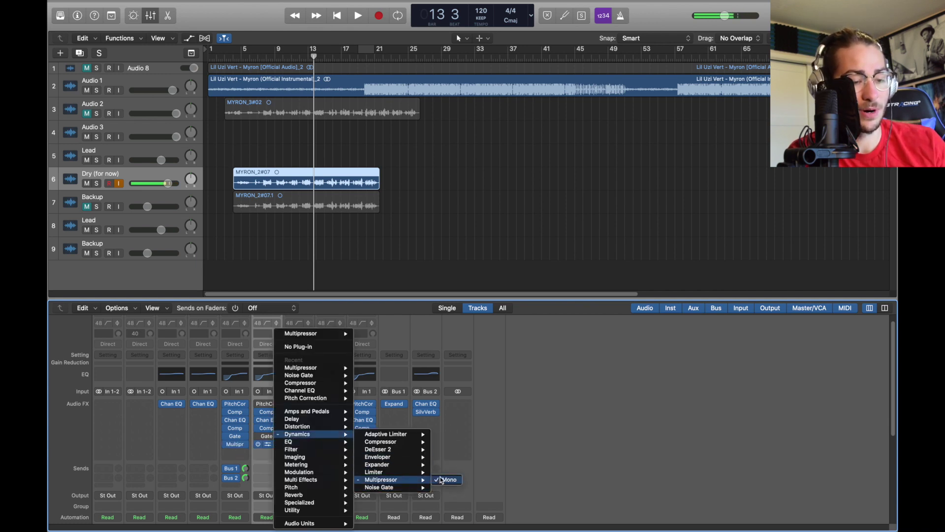
left_click(445, 479)
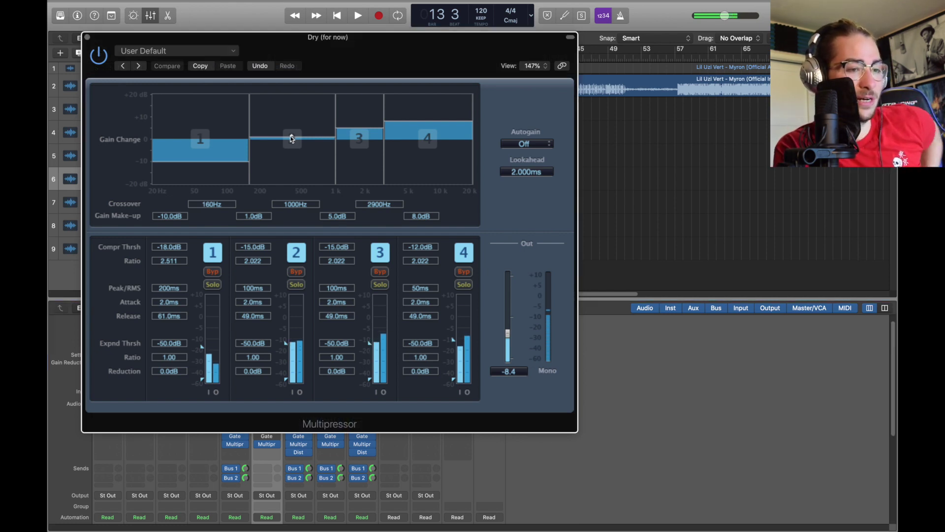
- Set the Multipressor's band 2 make-up gain to 0 dB, keep band 4 at 8 dB, and close the window
mouse_move(292, 139)
left_mouse_down()
mouse_move(289, 91)
mouse_move(286, 187)
mouse_move(282, 140)
left_mouse_up()
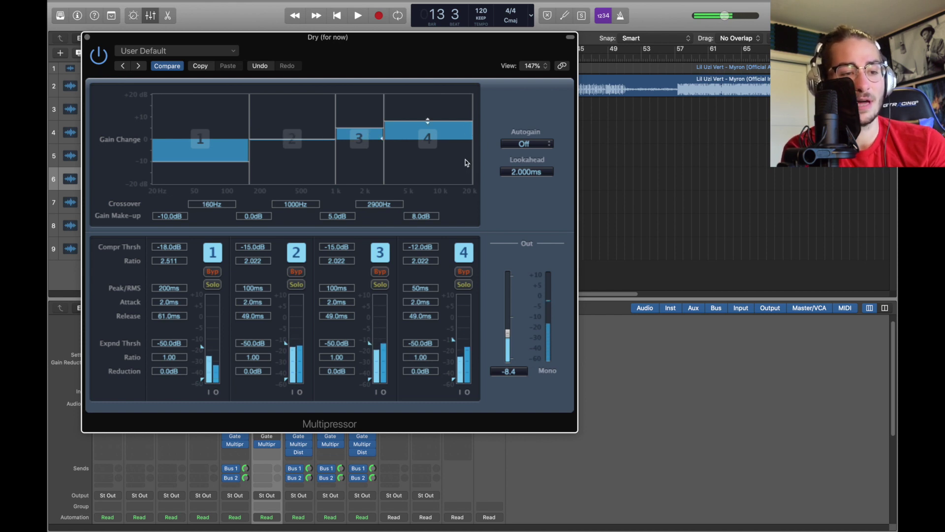
mouse_move(428, 121)
left_mouse_down()
mouse_move(428, 93)
mouse_move(427, 122)
left_mouse_up()
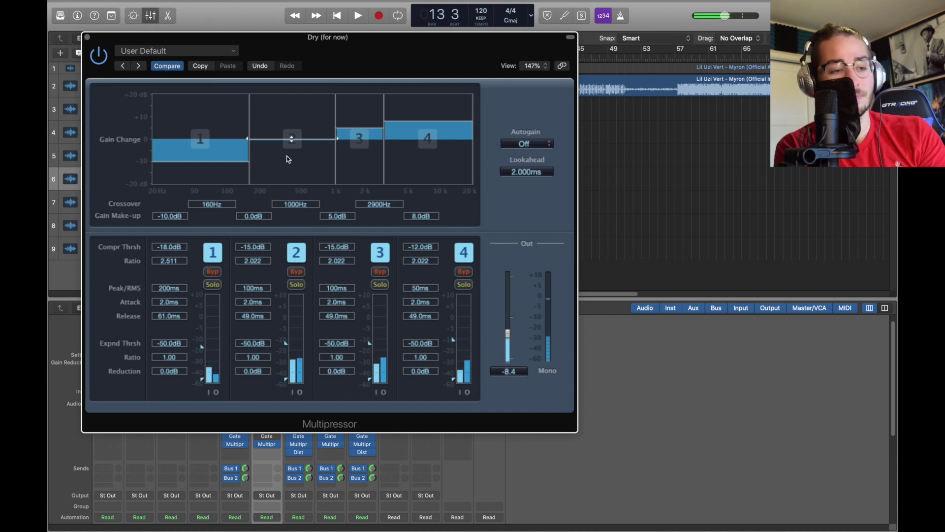
left_click(86, 38)
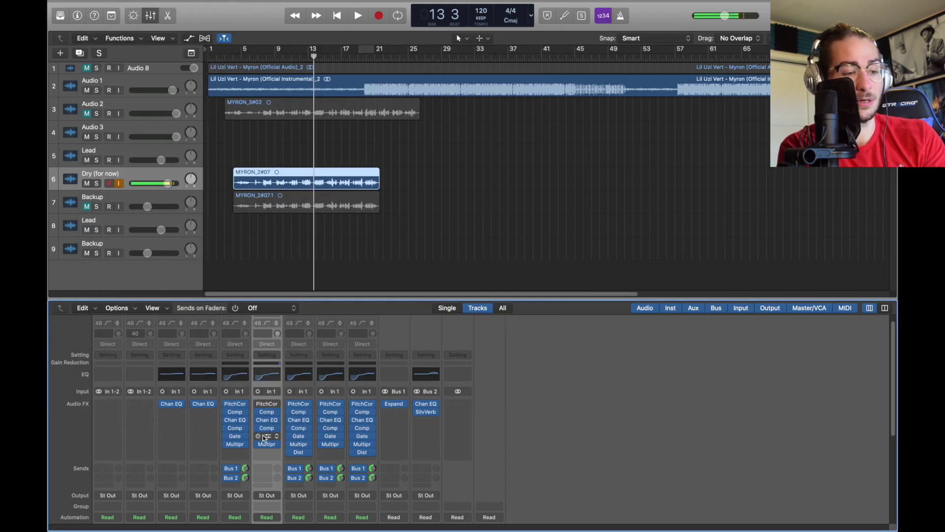
- Play the dry vocal to hear it with the Multipressor added, and bypass Pitch Correction once playback is stopped
key("space")
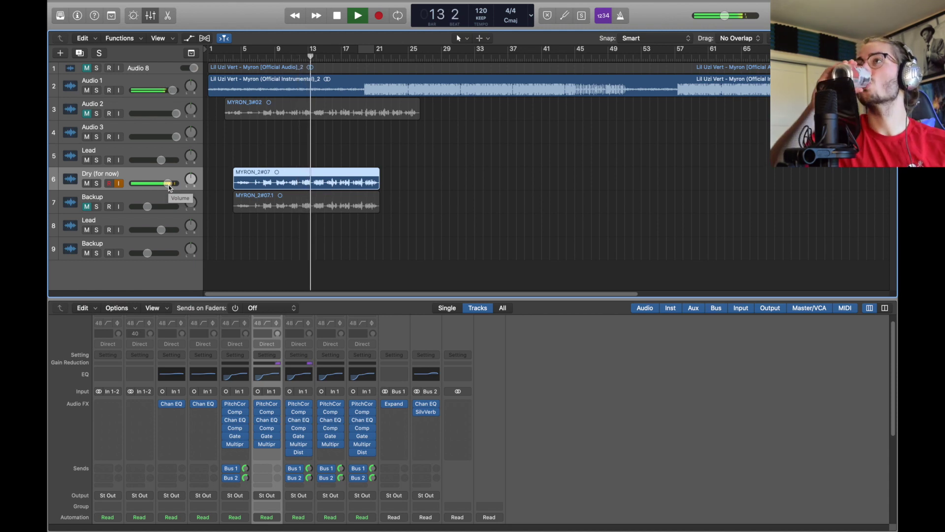
key("space")
left_click(258, 404)
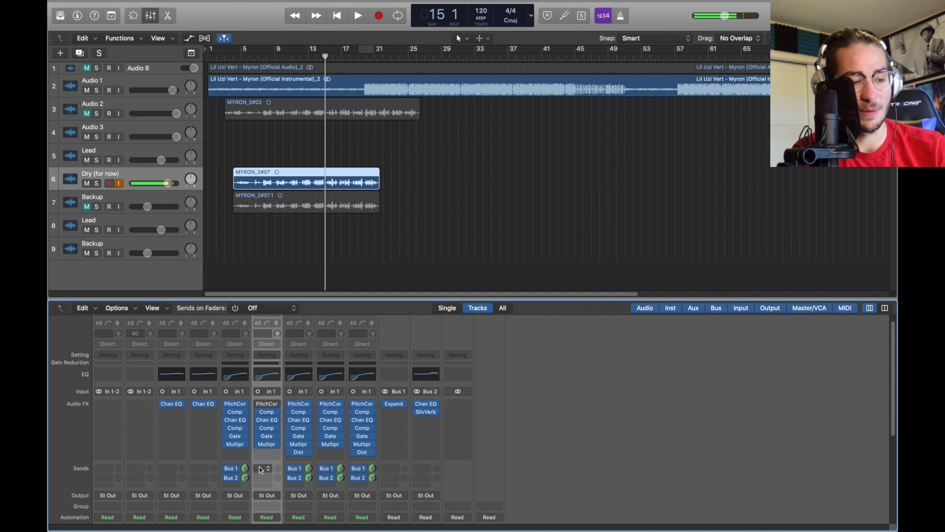
- Add a send to Bus 1 (Aux 1) in the first send slot of the "Dry (for now)" track
left_click(261, 469)
mouse_move(265, 485)
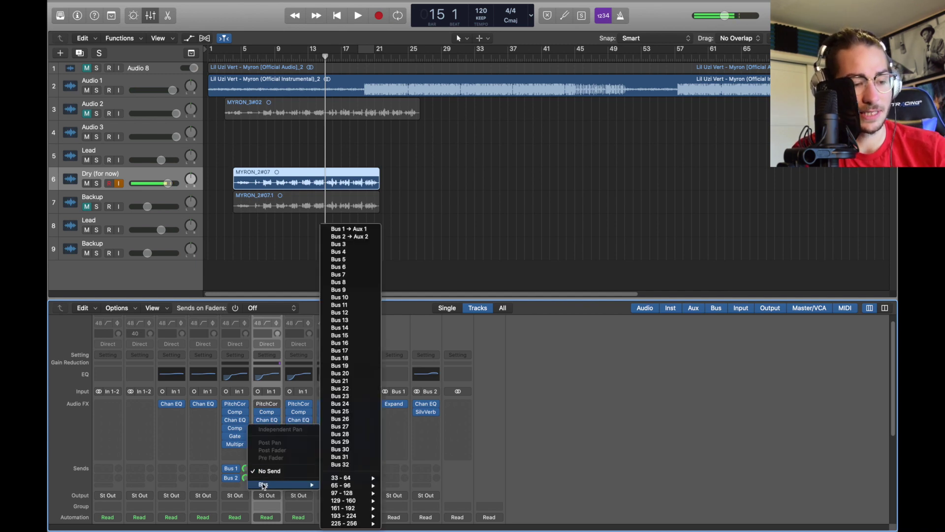
left_click(358, 229)
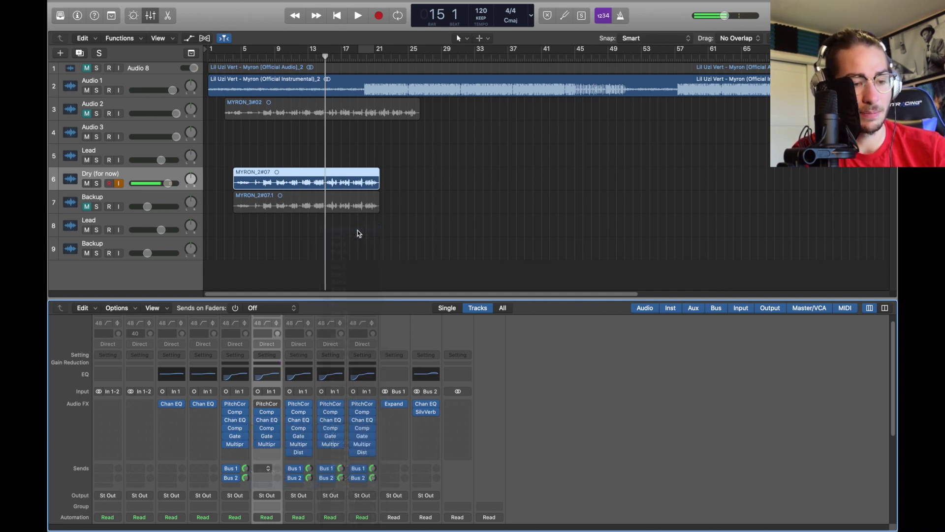
- Reselect the stereo Expander on the Bus 1 aux channel and open its settings
left_click(403, 405)
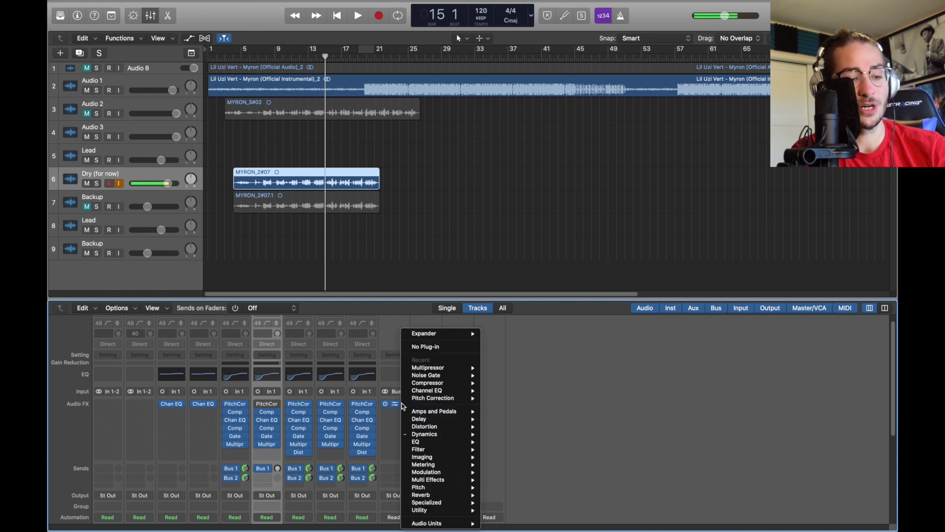
mouse_move(426, 438)
mouse_move(504, 464)
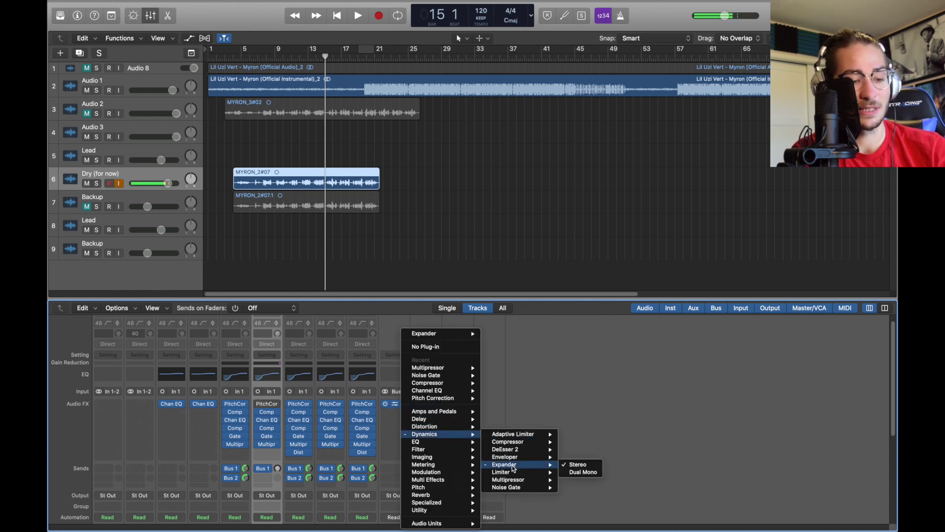
left_click(574, 464)
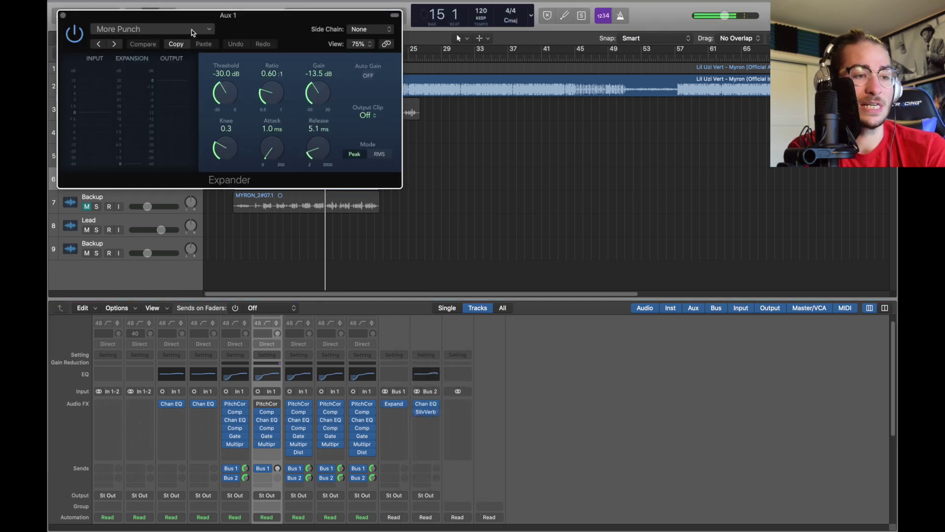
- Reload the More Punch preset in the Aux 1 Expander and close its window
left_click(191, 30)
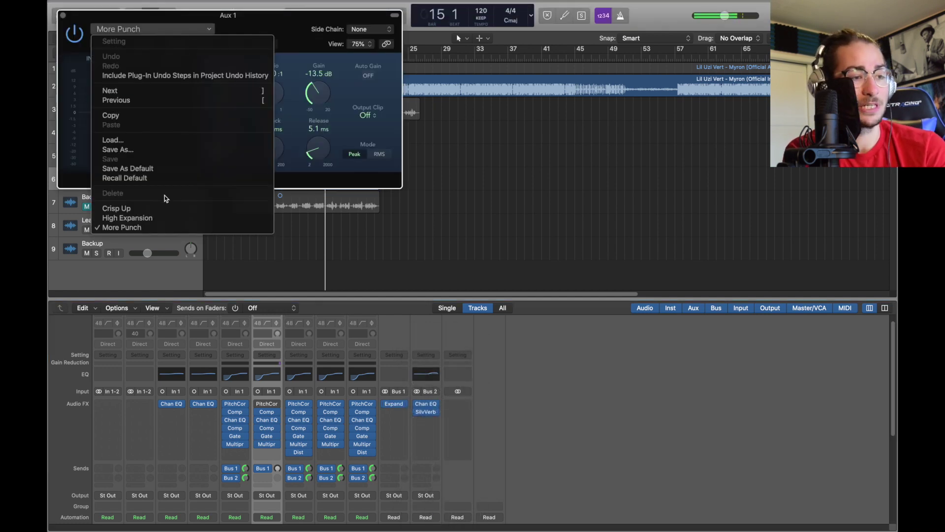
left_click(304, 33)
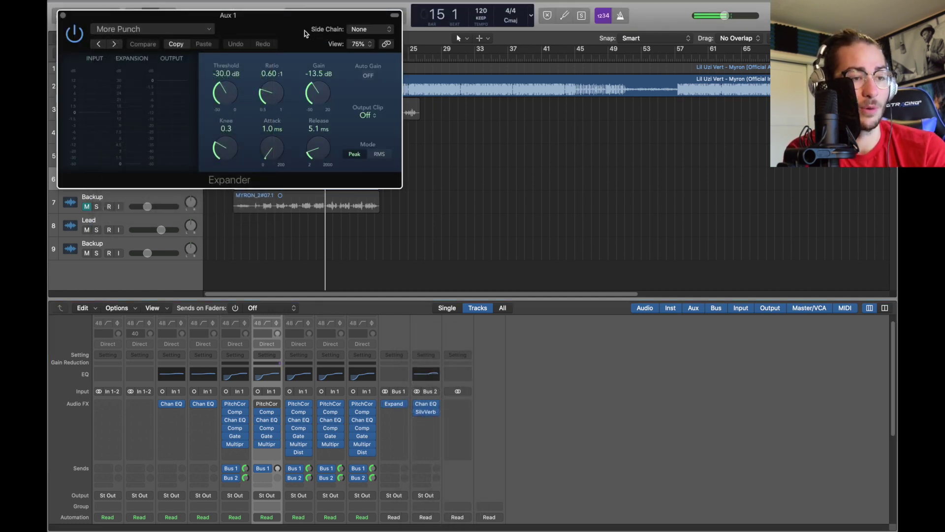
left_click(210, 30)
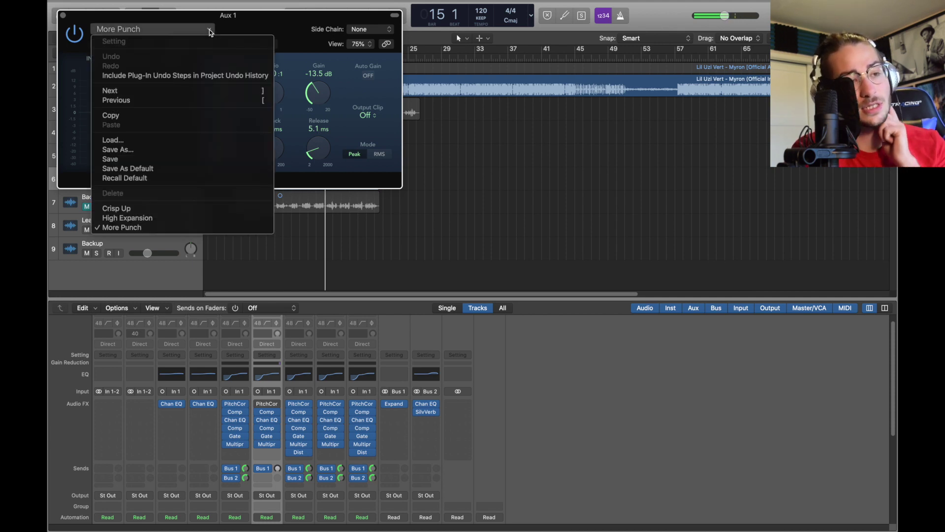
left_click(160, 228)
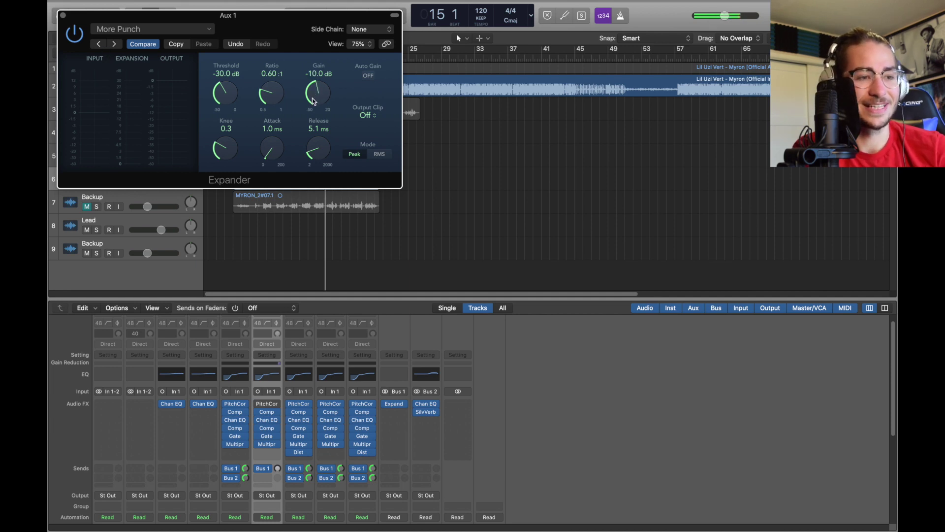
left_click(63, 15)
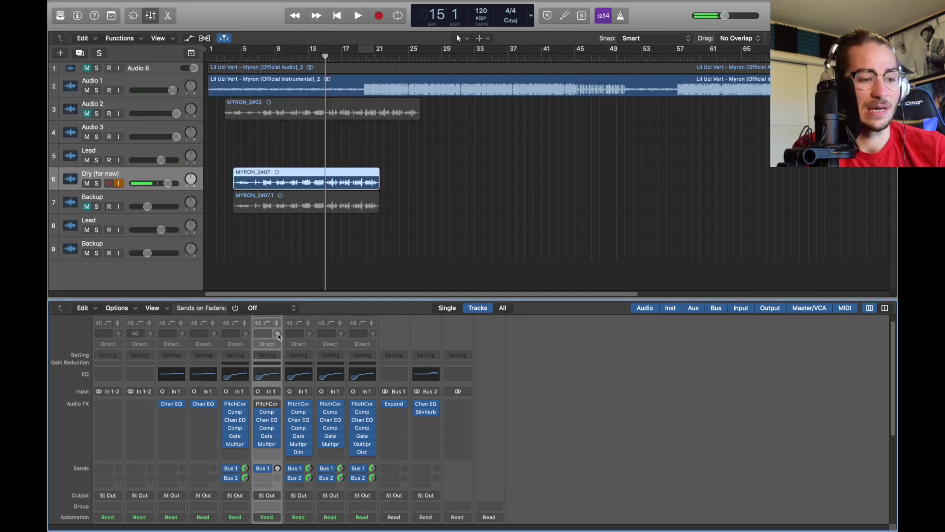
- Raise the Bus 1 send level on the "Dry (for now)" track and play the vocal from about bar 7 to hear it
left_click_drag(276, 474, 277, 459)
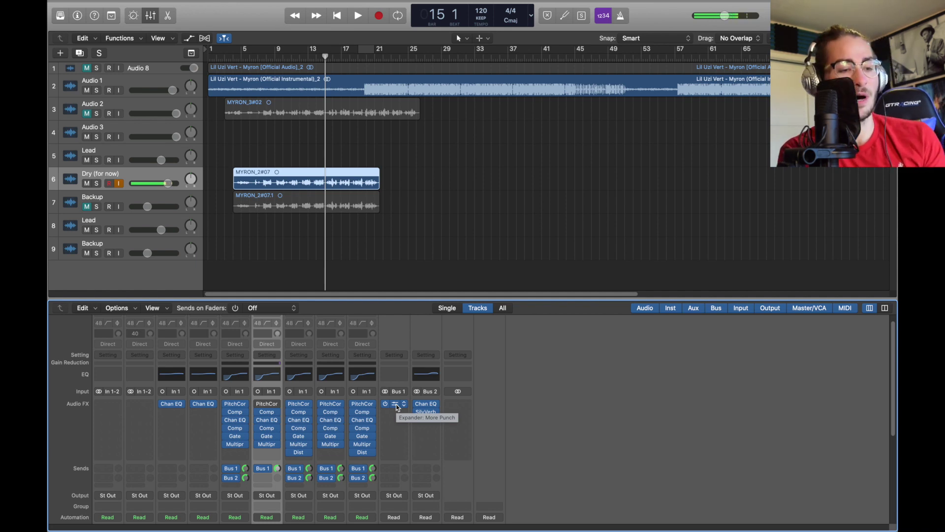
left_click(259, 58)
key("space")
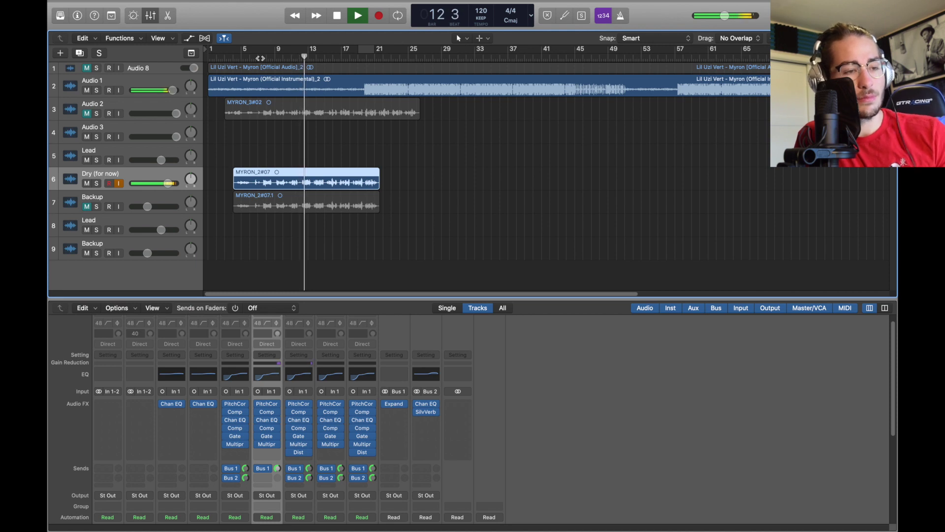
key("space")
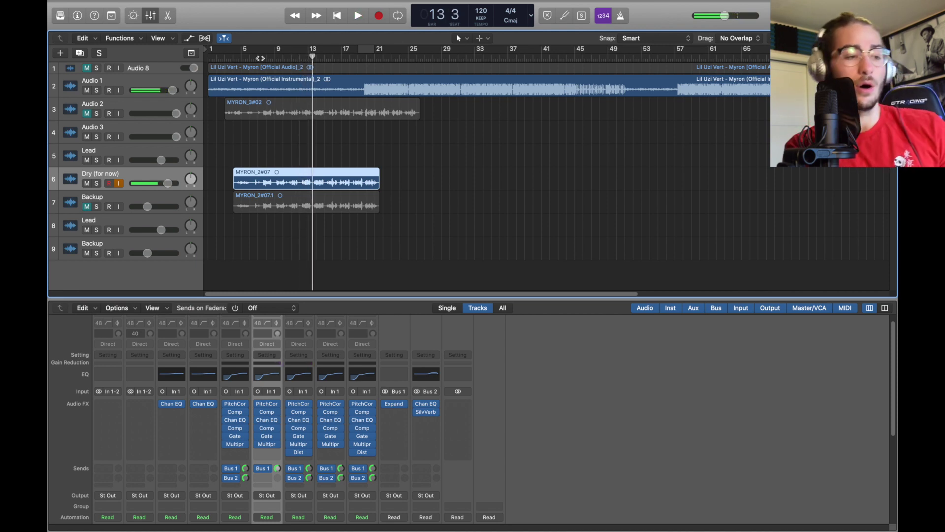
- Add a send to Bus 2 (Aux 2) in the second send slot of the "Dry (for now)" track
left_click(262, 478)
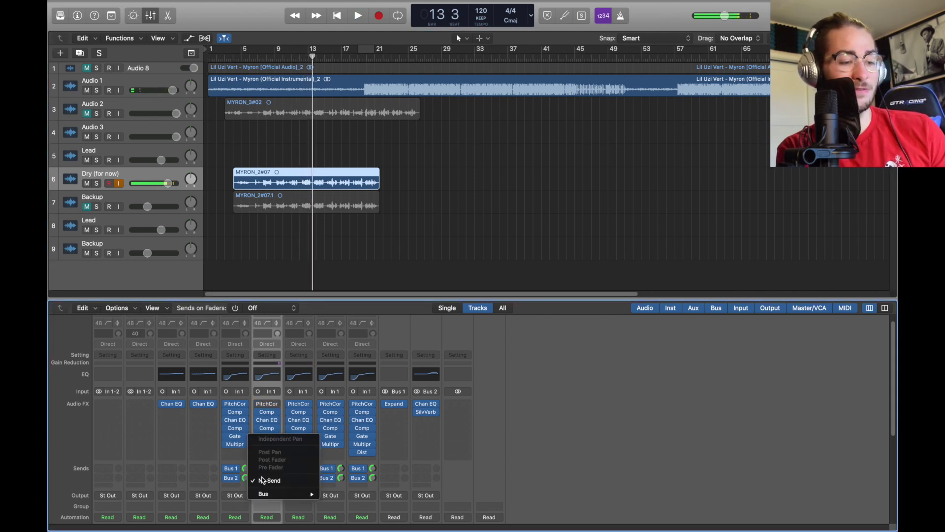
mouse_move(291, 493)
left_click(349, 236)
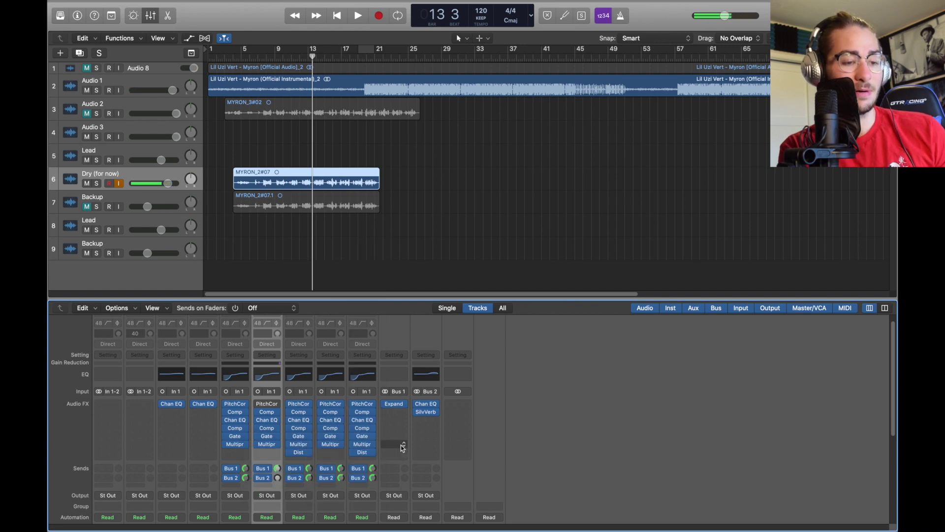
- Reselect the mono Channel EQ on the Bus 2 aux channel and open its settings
left_click(435, 406)
mouse_move(513, 444)
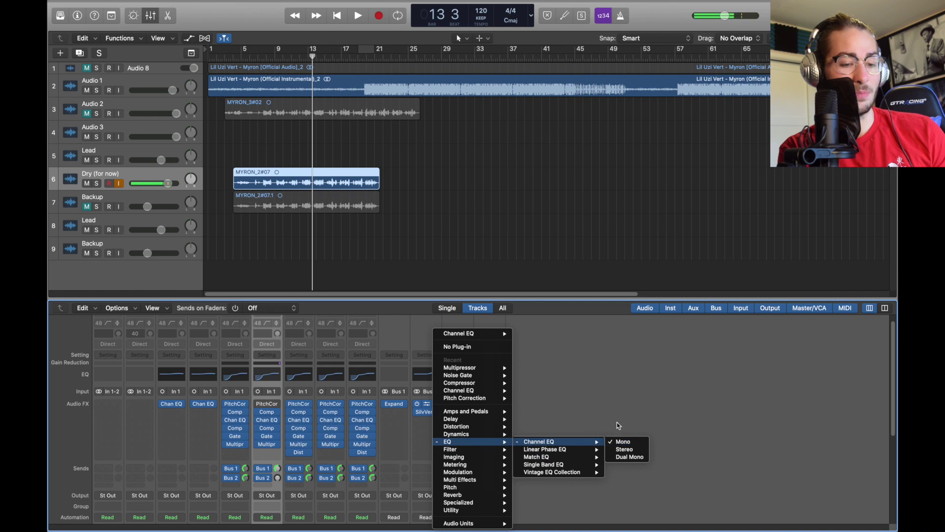
left_click(618, 441)
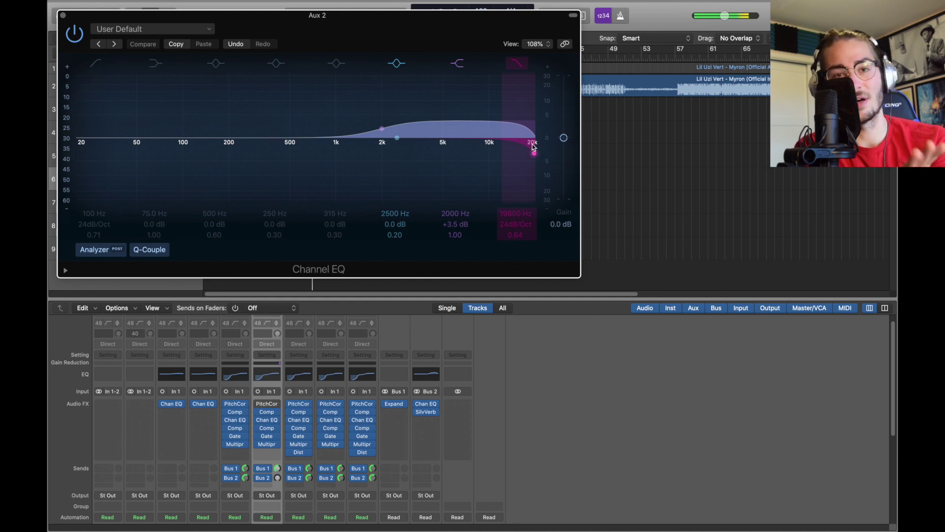
- Close the Aux 2 Channel EQ and reselect the stereo SilverVerb on the Bus 2 aux channel
left_click(63, 16)
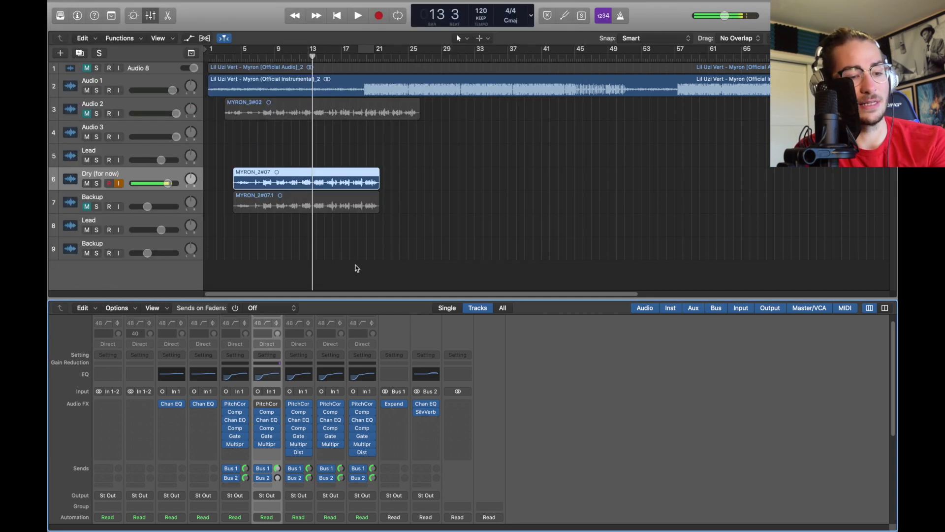
left_click(437, 416)
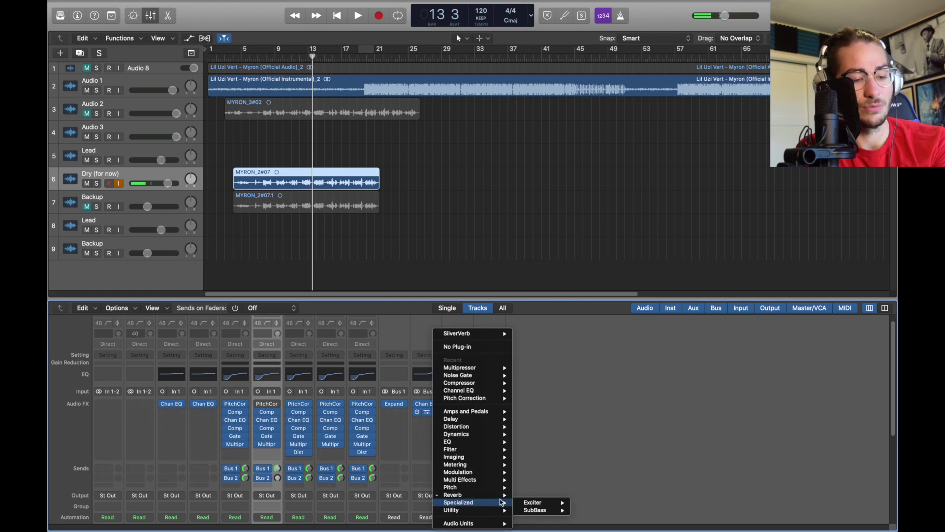
mouse_move(472, 495)
mouse_move(556, 510)
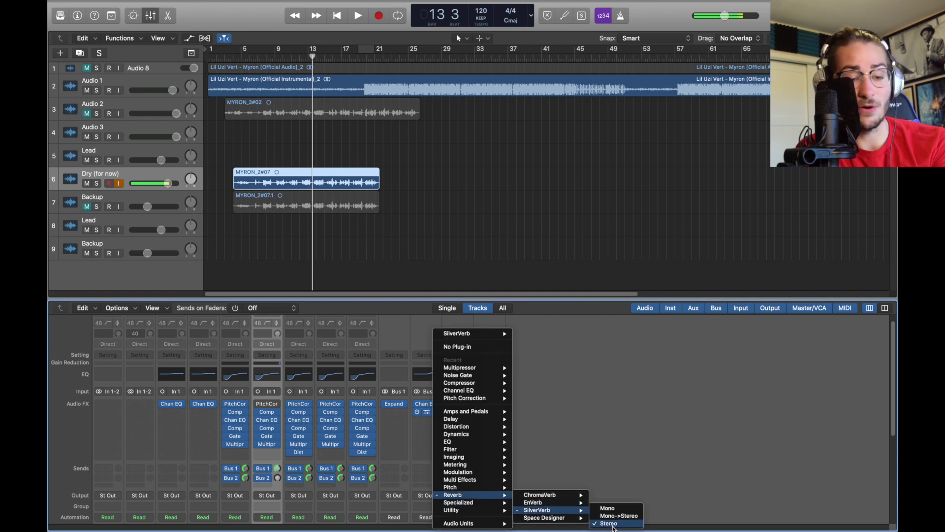
left_click(613, 525)
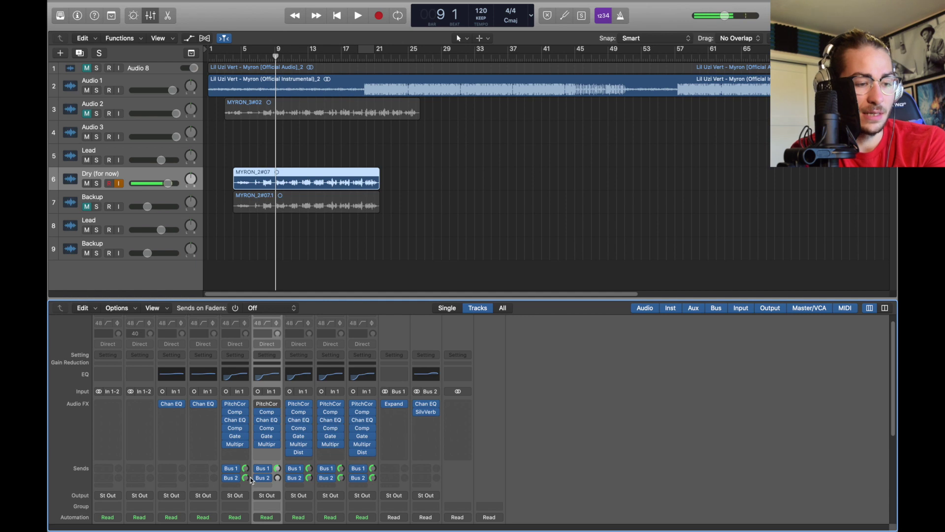
- Raise the Bus 2 send level on the "Dry (for now)" track and slightly lower the track's volume while playing from bar 9
left_click(285, 477)
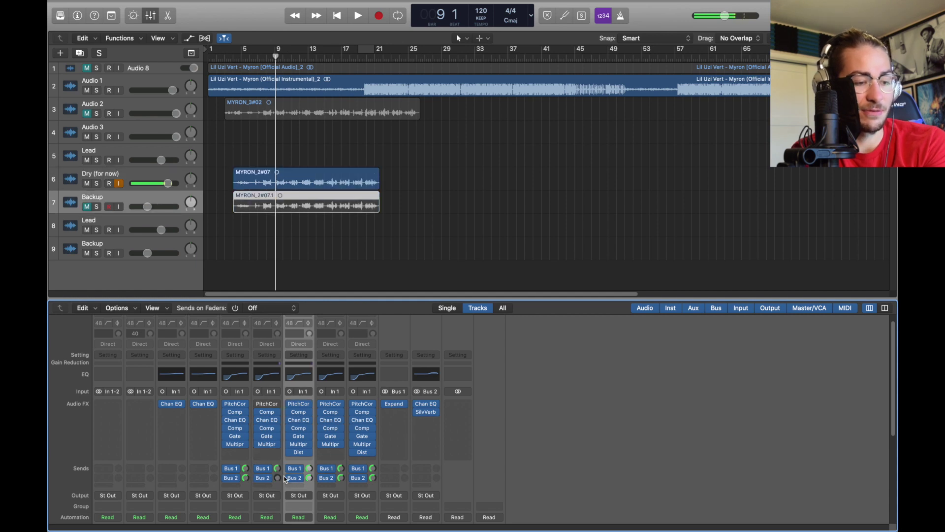
left_click_drag(278, 477, 298, 421)
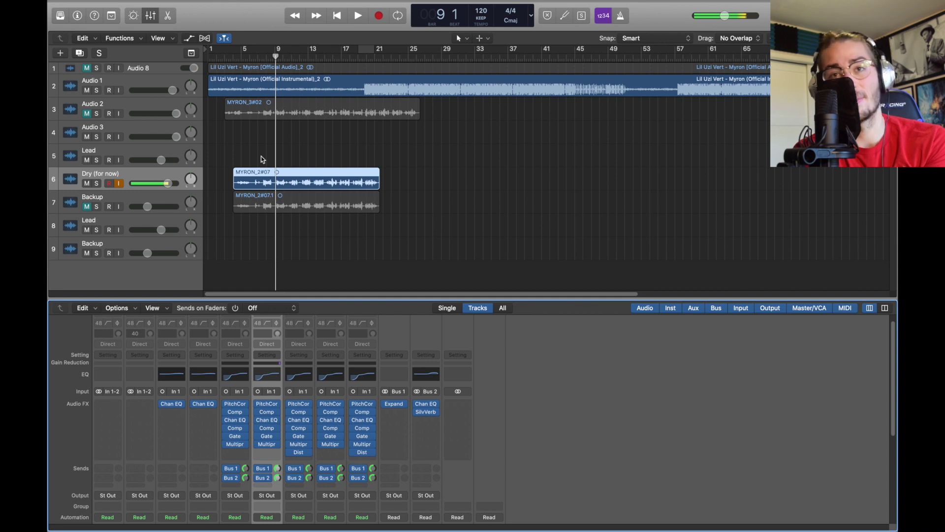
key("space")
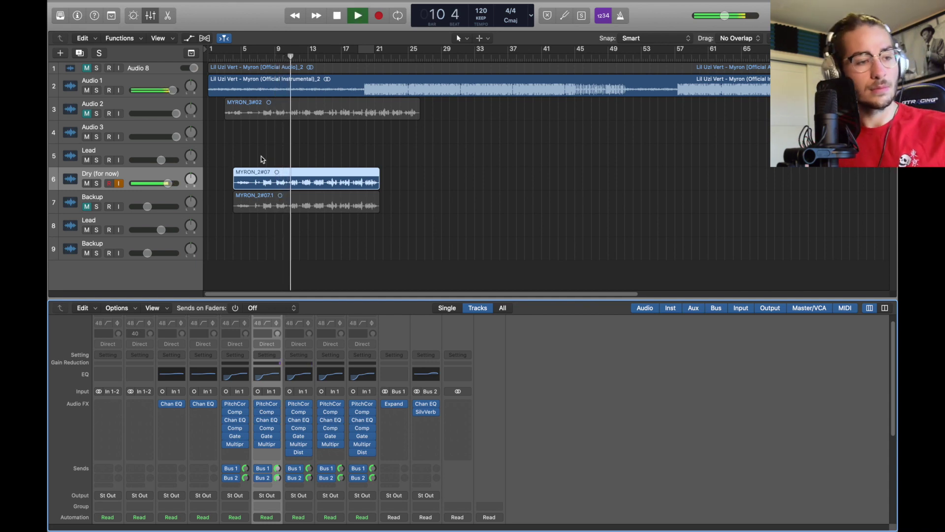
left_click_drag(168, 183, 162, 186)
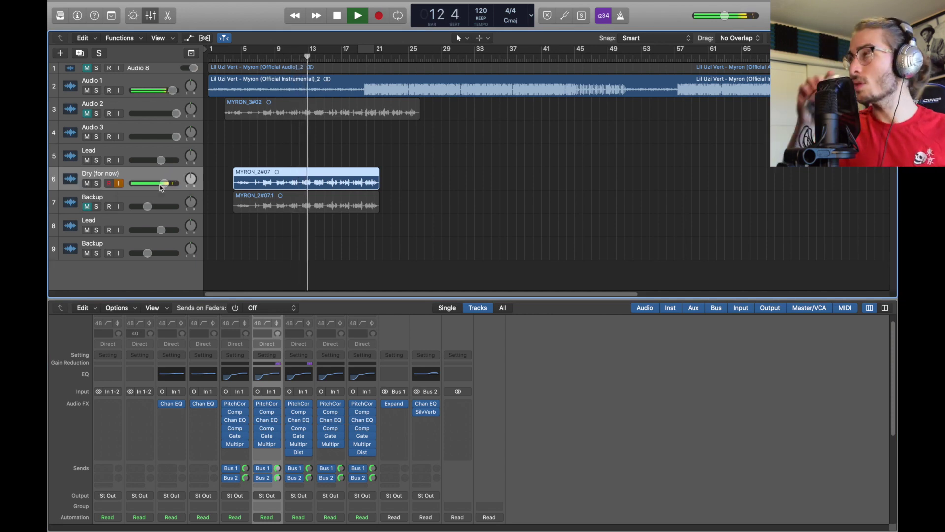
key("space")
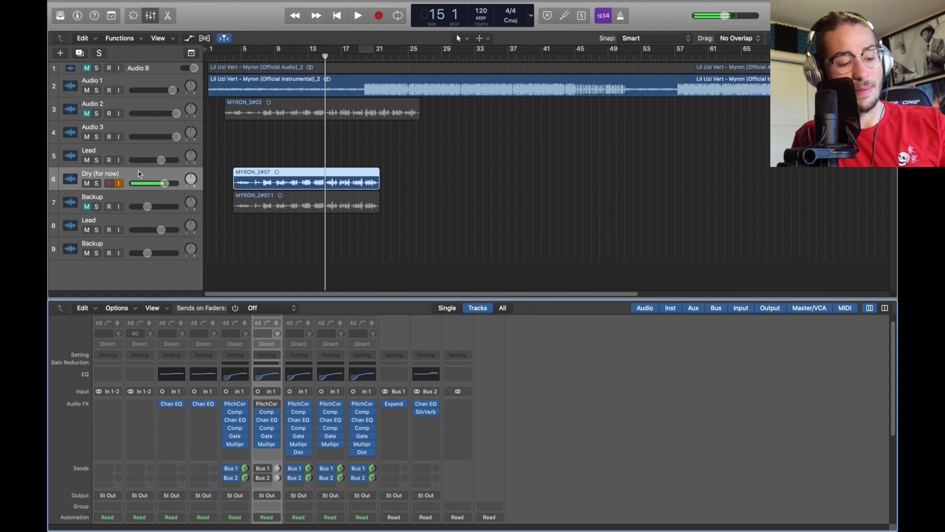
- Duplicate the "Dry (for now)" track with its settings and insert a Distortion plug-in after the Multipressor on the copy, closing its window
key("super+d")
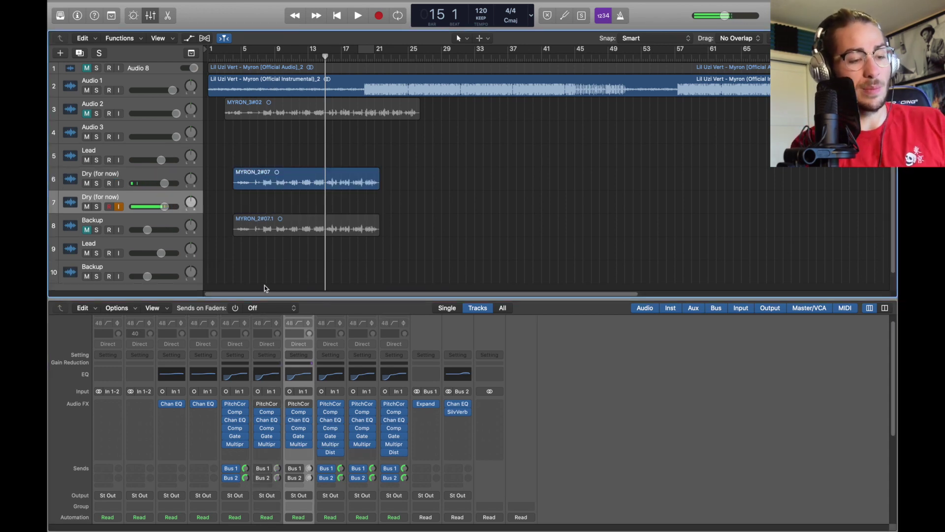
left_click(298, 454)
left_click(315, 453)
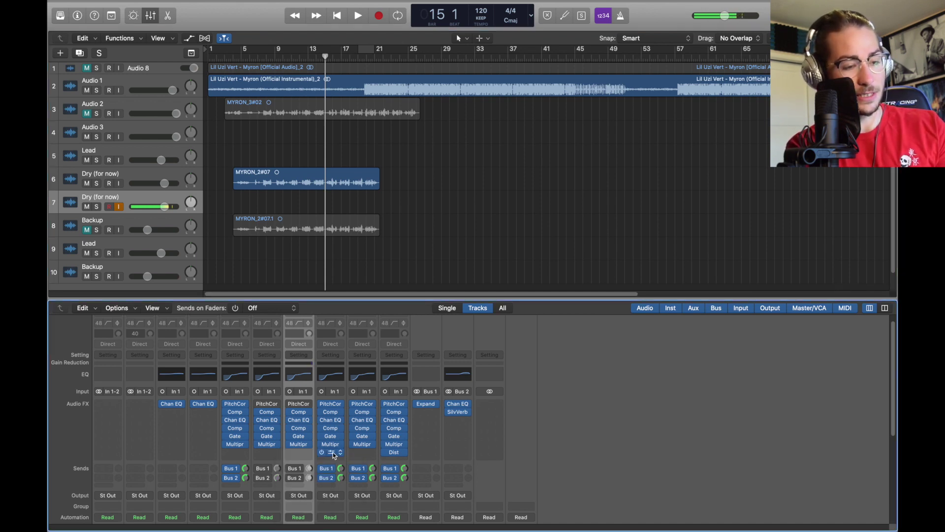
left_click(300, 453)
mouse_move(345, 428)
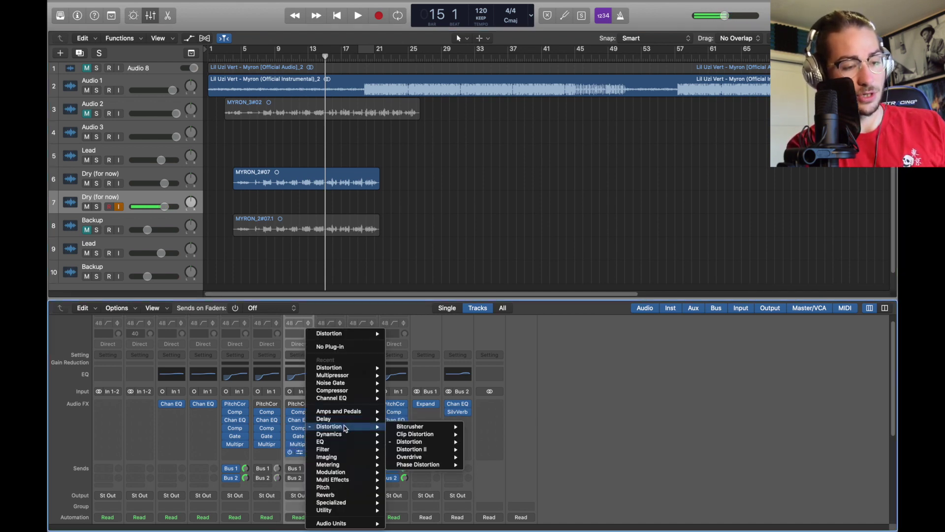
mouse_move(409, 442)
left_click(478, 445)
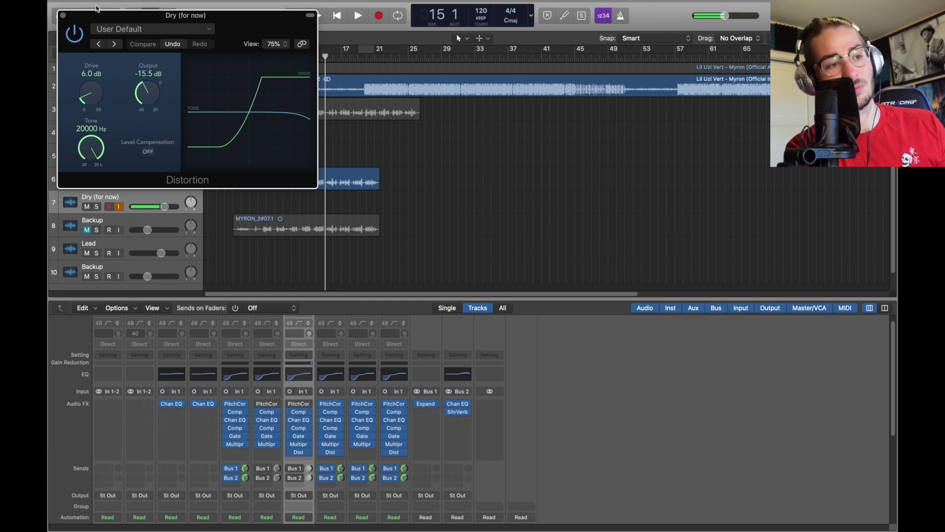
left_click(65, 18)
- Lower the duplicate track's volume to about the Backup track's level and copy the MYRON_2#07 region onto it
left_click_drag(164, 206, 148, 206)
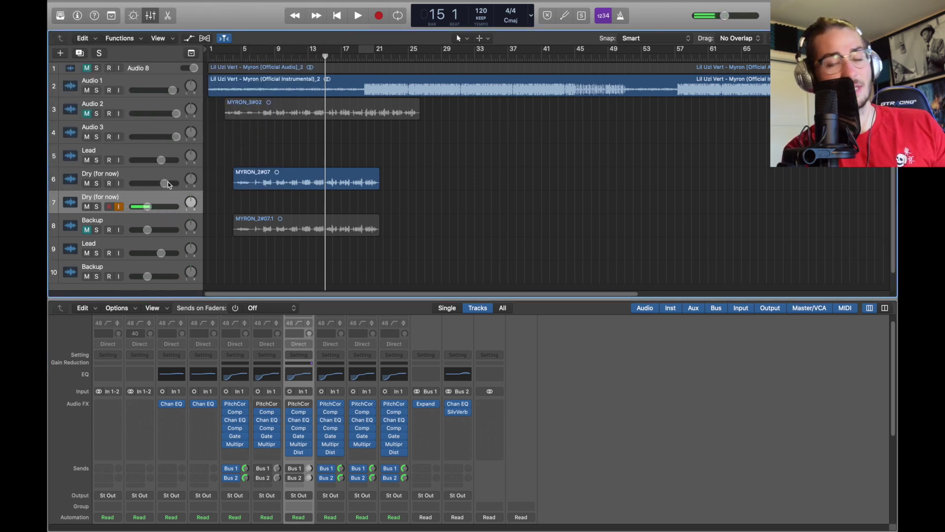
left_click(261, 181)
left_click_drag(282, 181, 283, 194)
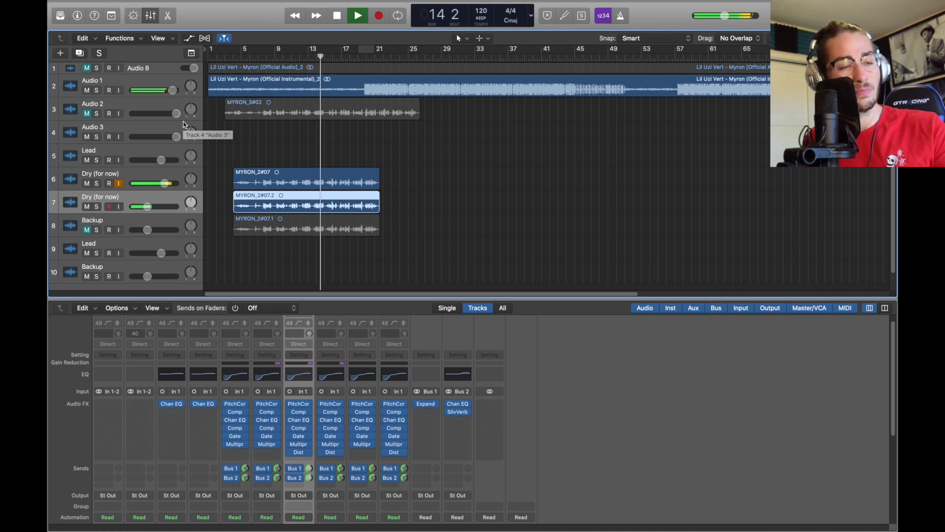
- Stop playback of the layered vocals and turn on input monitoring for the duplicate "Dry (for now)" track
key("space")
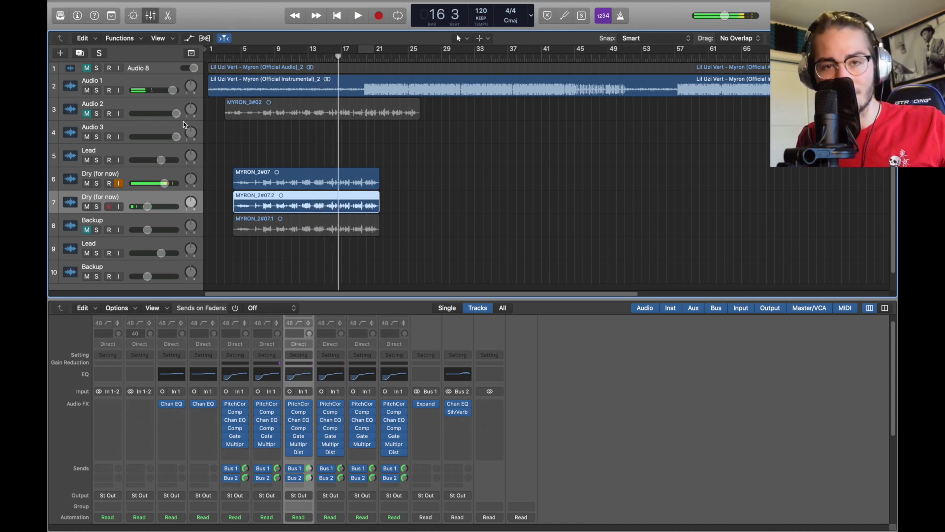
left_click(119, 207)
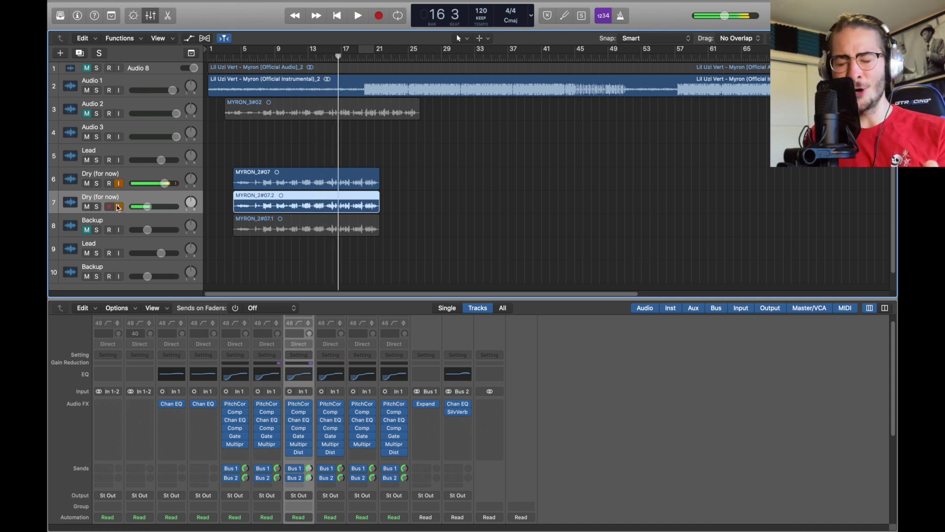